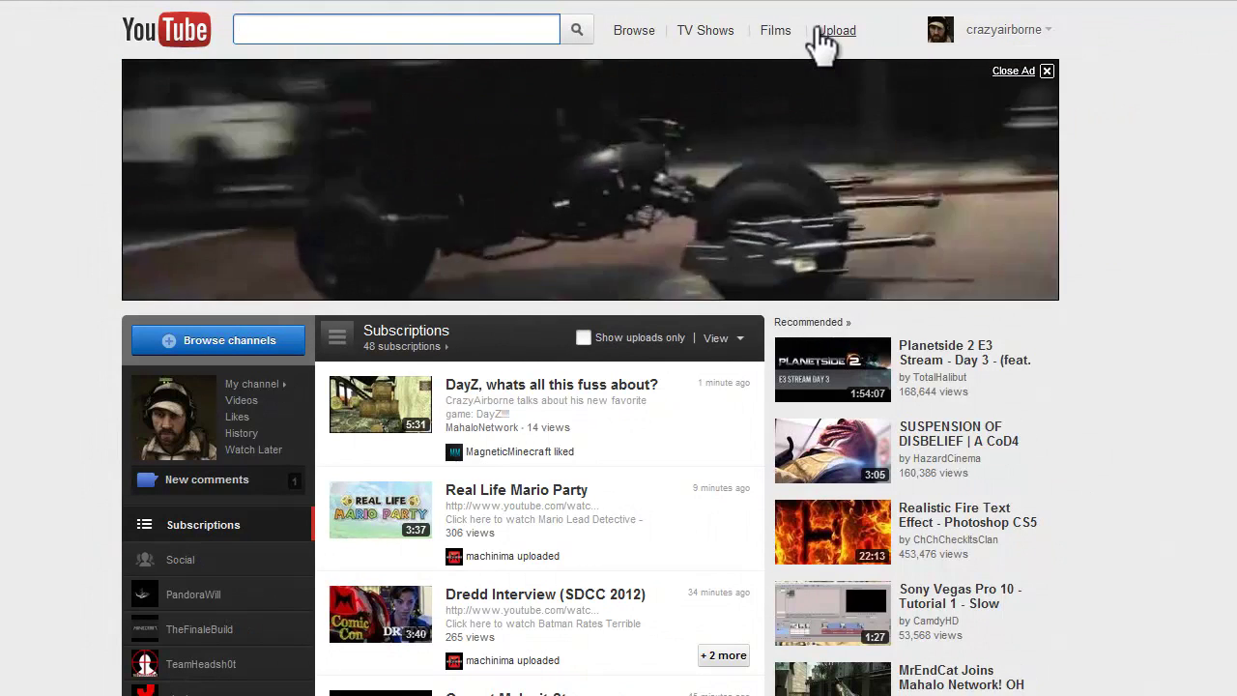
# Step: Upload the VegasTut1 file from Entertainment Media > Video Files
pyautogui.click(823, 30)
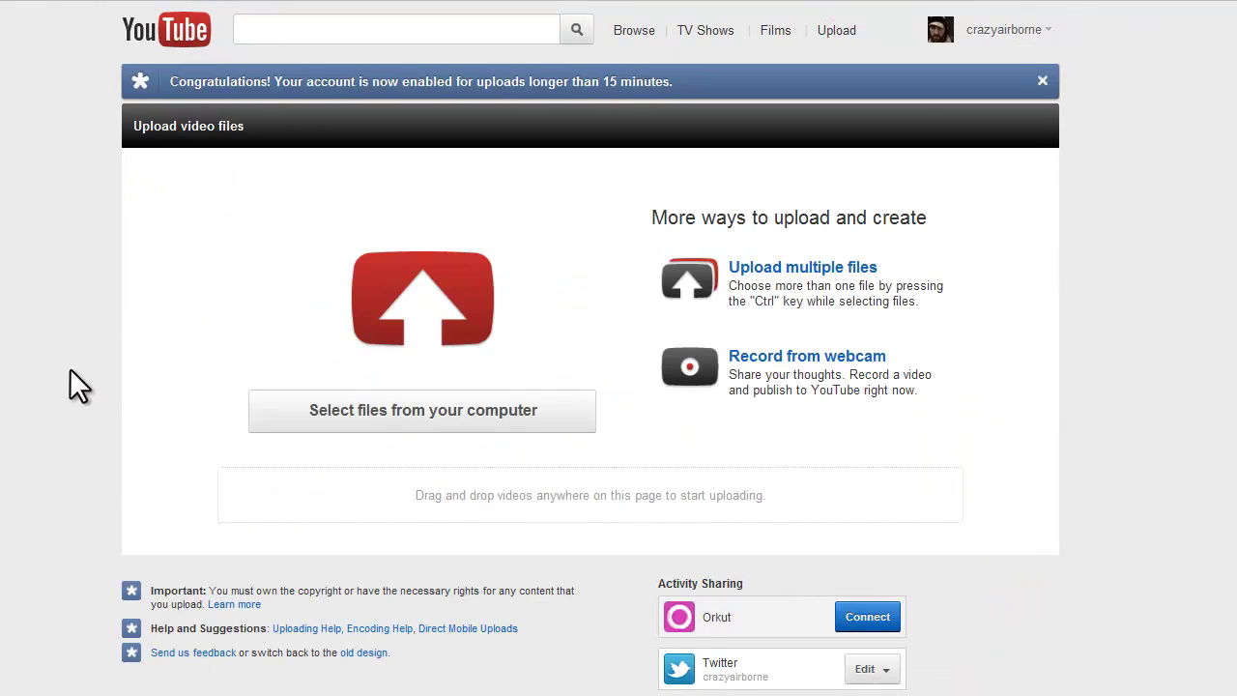
pyautogui.click(455, 415)
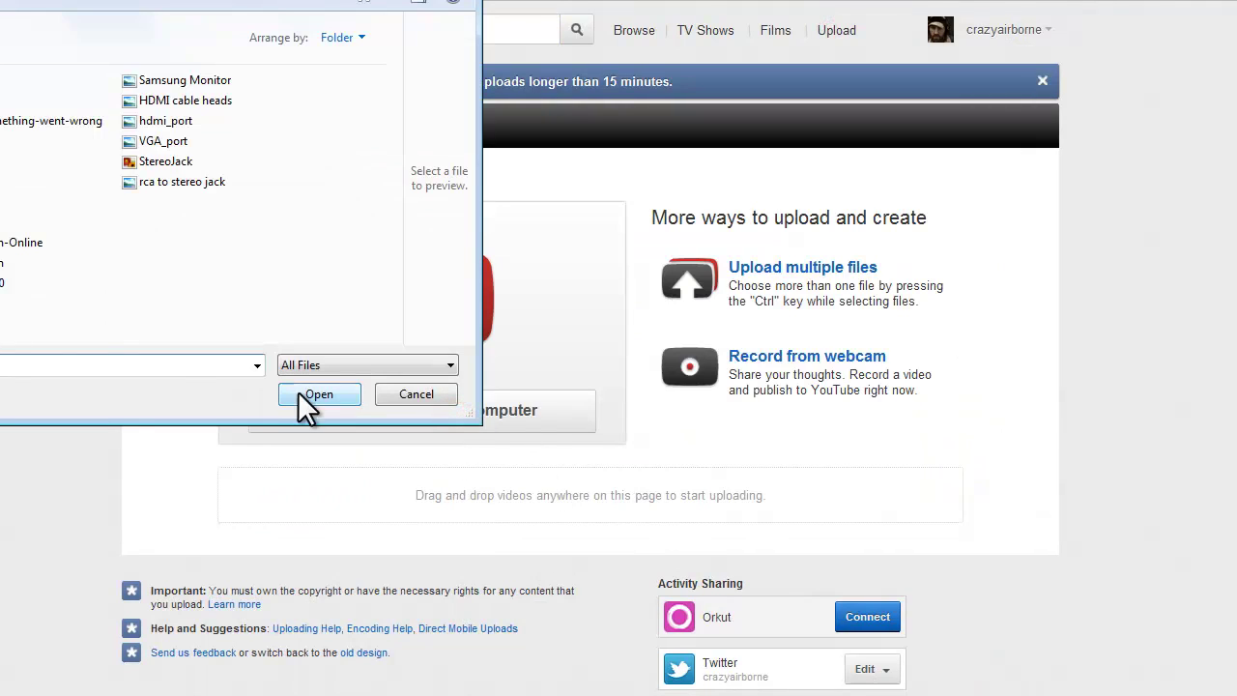
pyautogui.moveTo(132, 0); pyautogui.dragTo(522, 132)
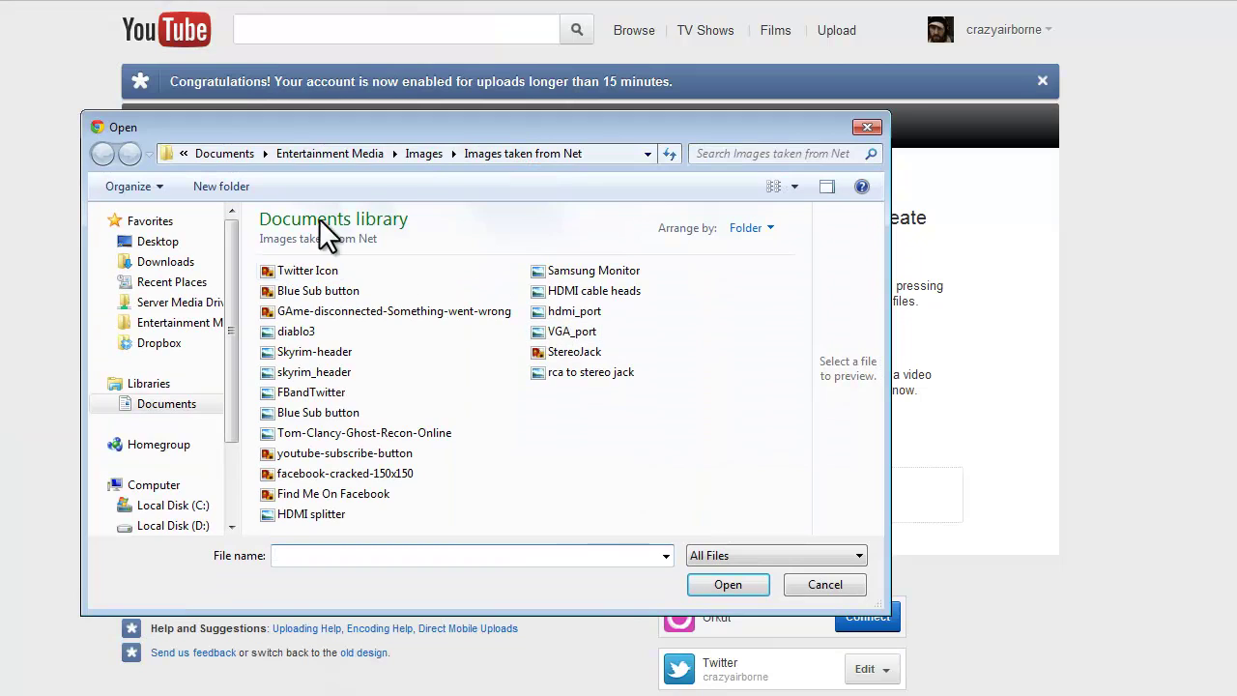
pyautogui.click(355, 150)
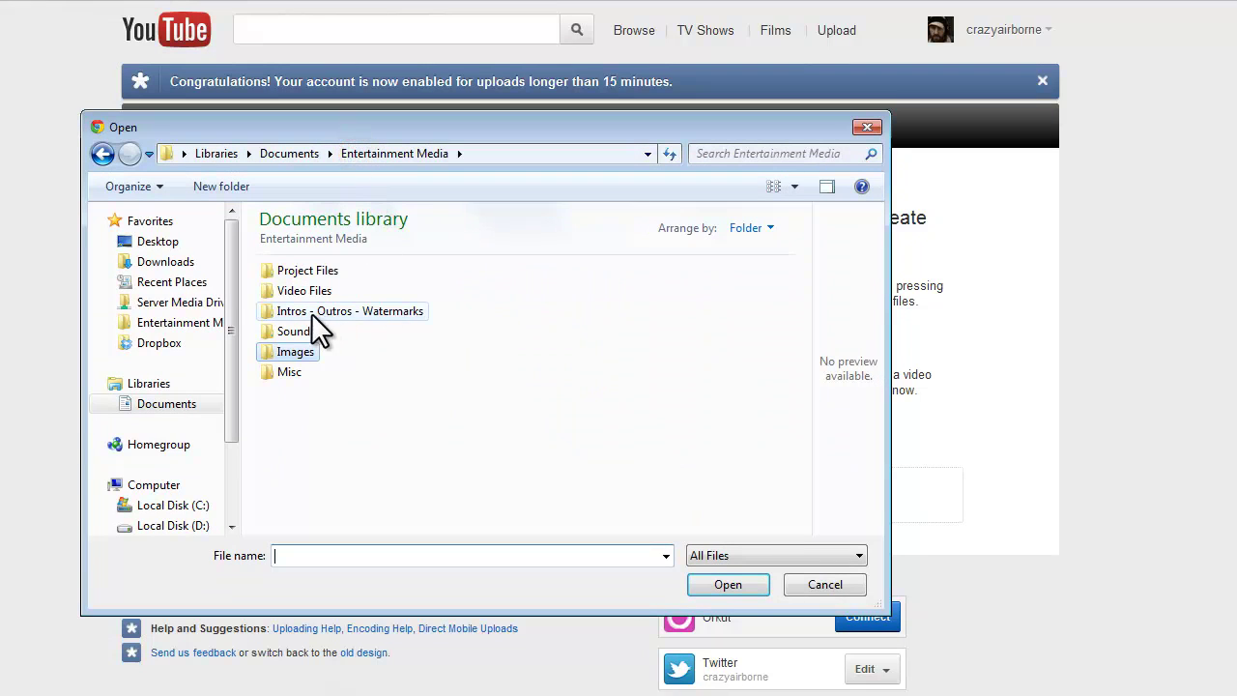
pyautogui.doubleClick(300, 288)
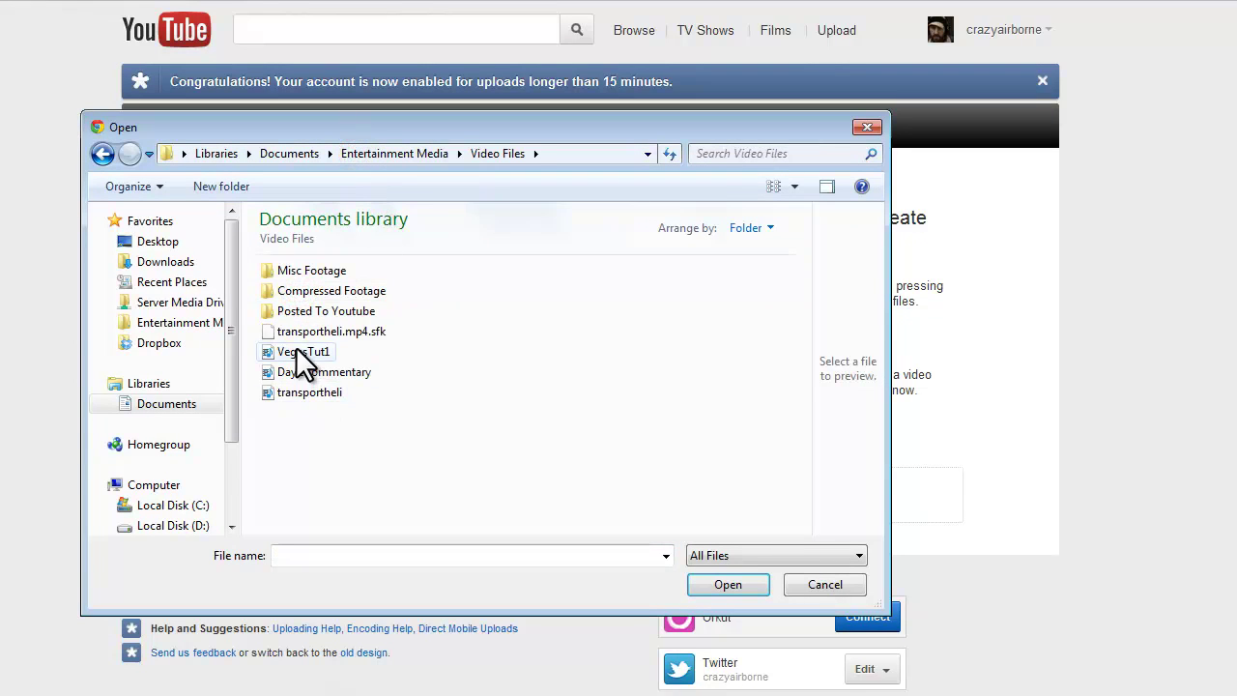
pyautogui.click(300, 352)
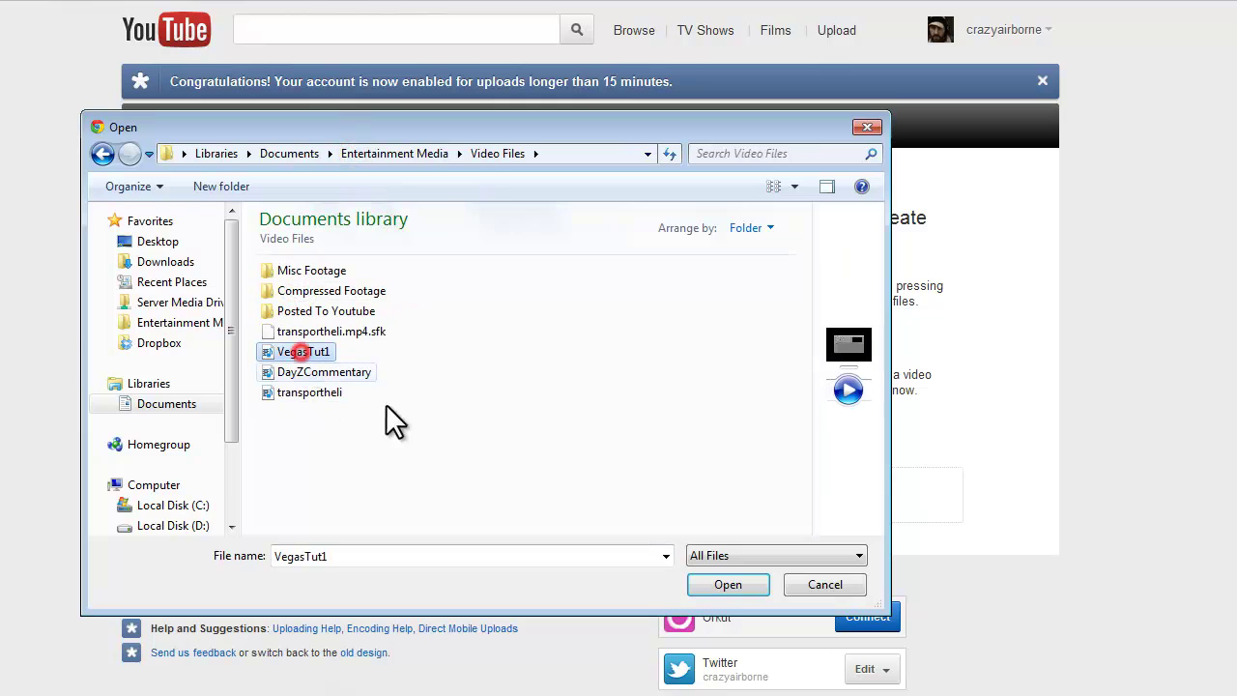
pyautogui.click(727, 584)
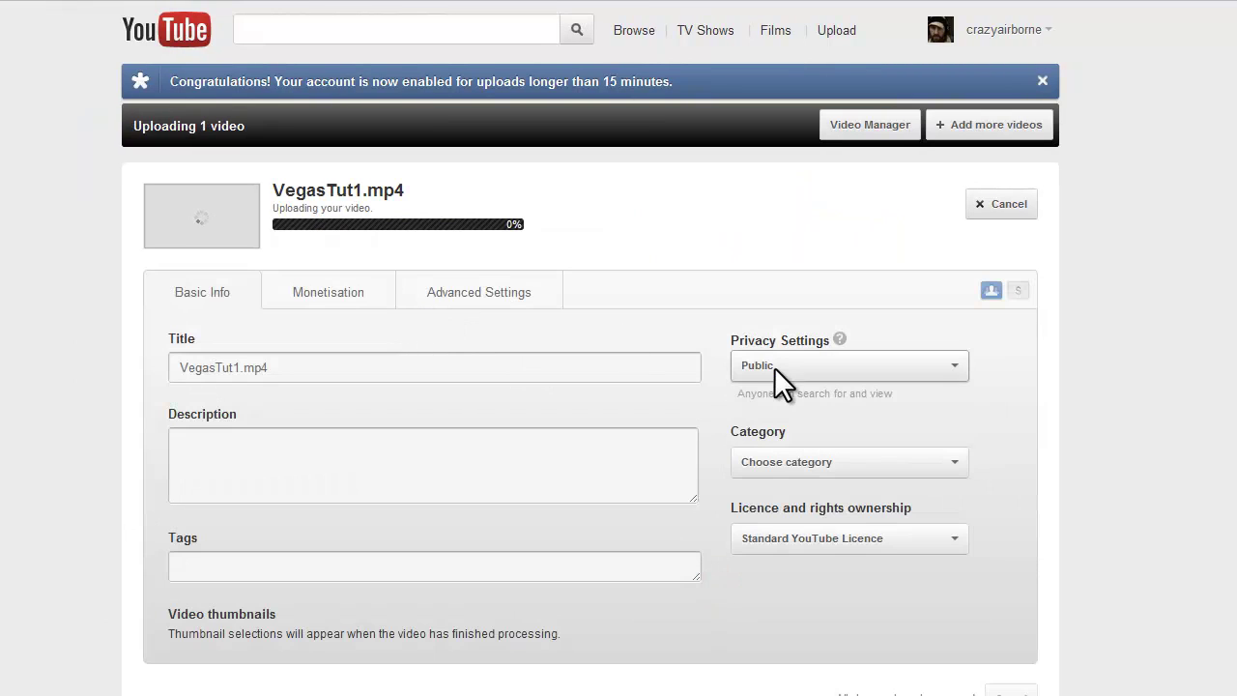
# Step: Set the uploaded video's privacy to Private and open its watch page
pyautogui.click(816, 367)
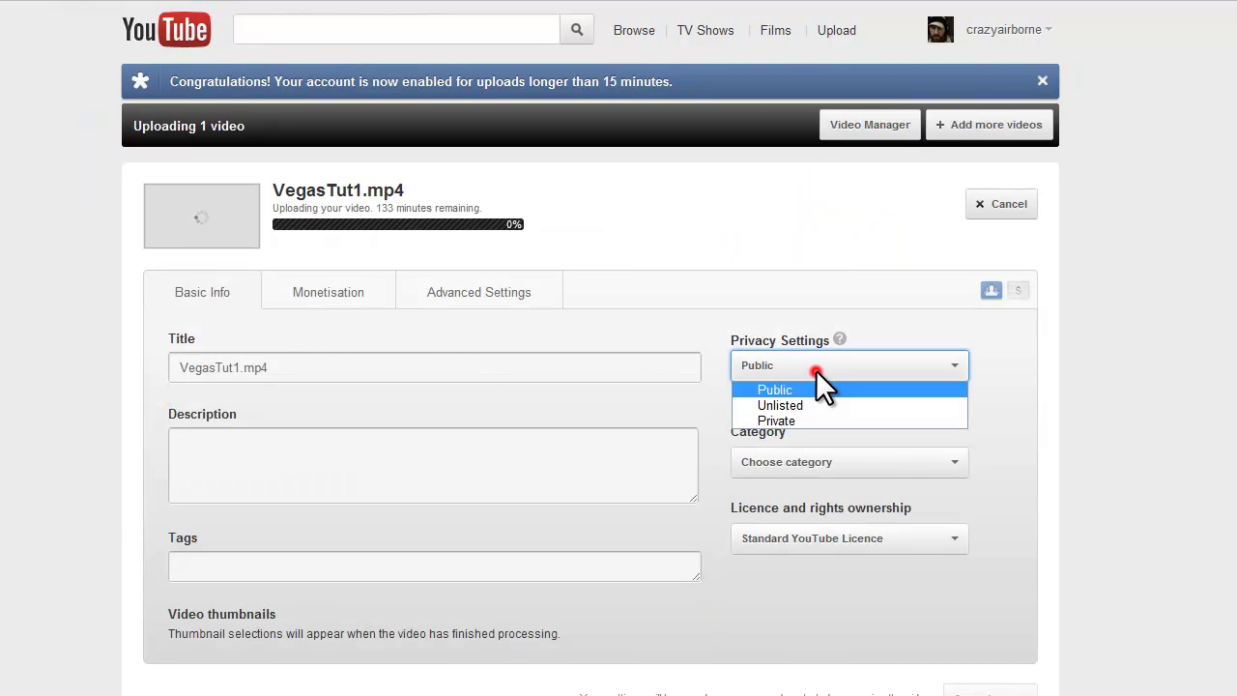
pyautogui.click(782, 422)
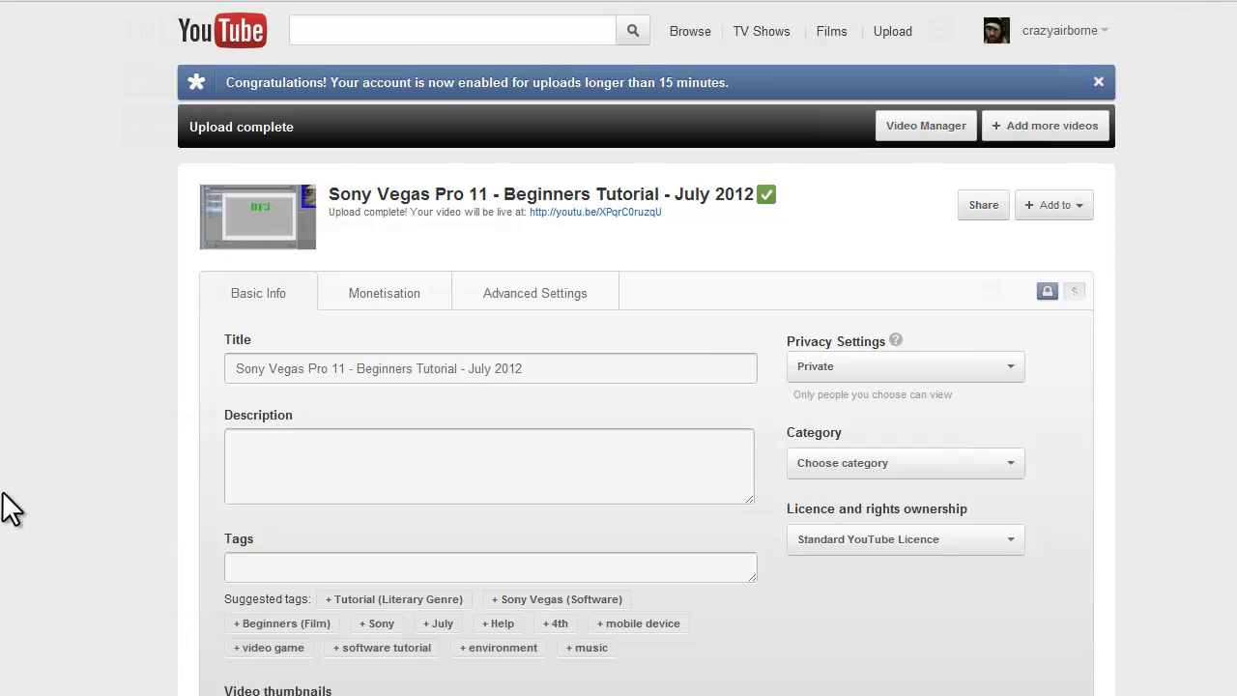
pyautogui.click(600, 215)
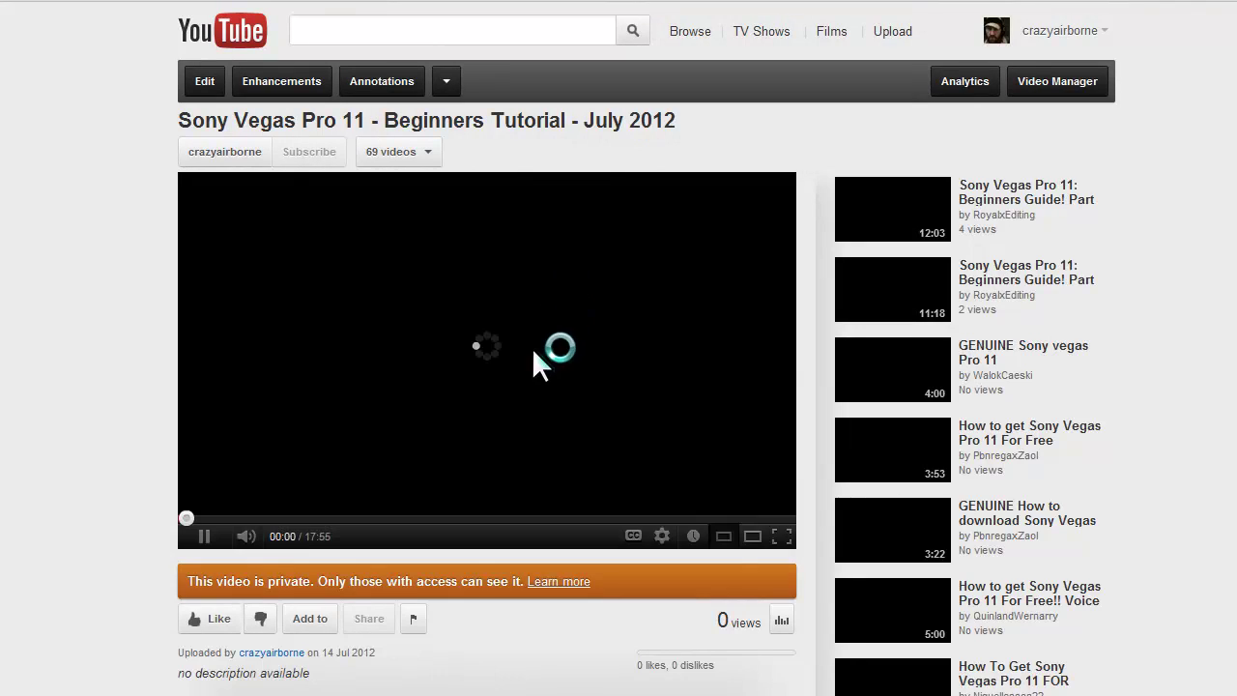
# Step: Pause the tutorial and open its annotations editor
pyautogui.click(204, 537)
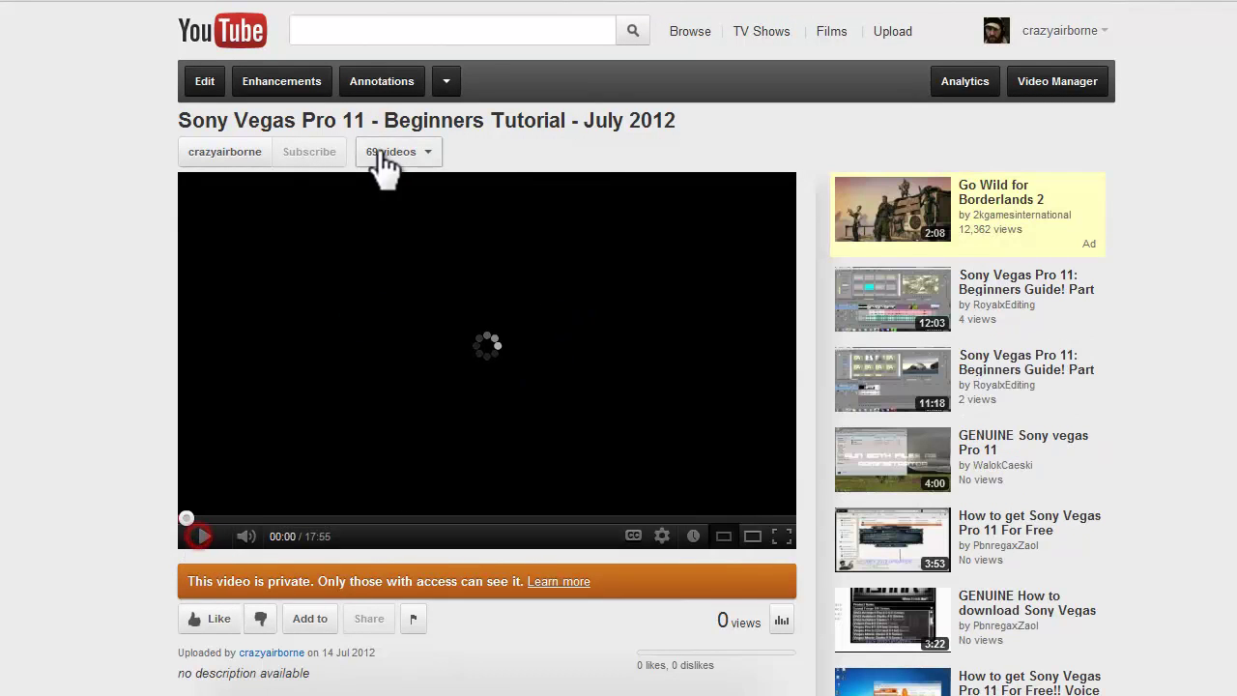
pyautogui.click(383, 81)
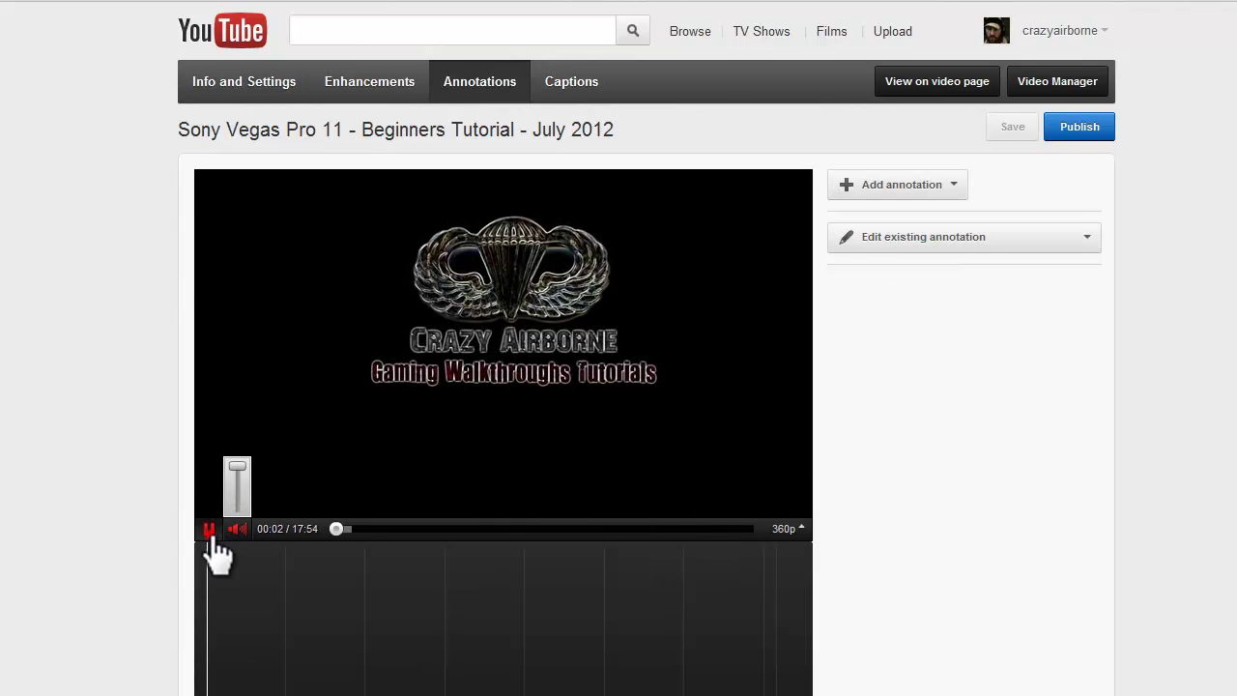
pyautogui.click(208, 530)
# Step: Seek playback to the end card at 17:31 and pause there
pyautogui.click(696, 529)
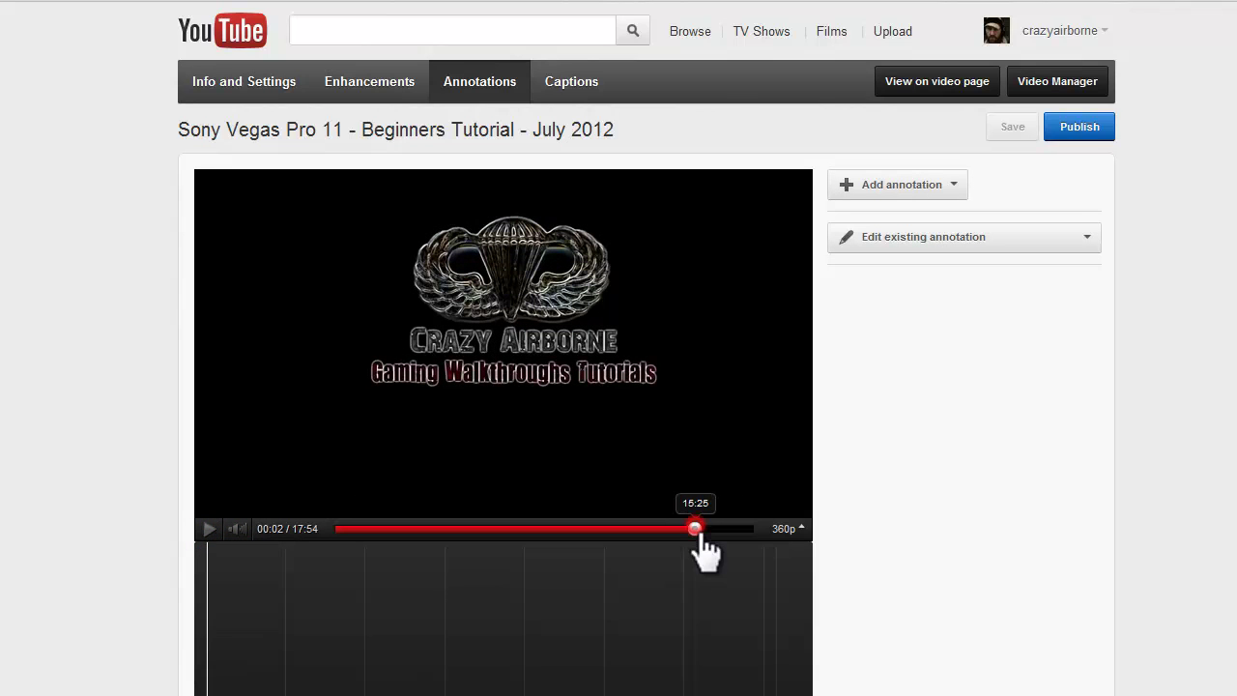
pyautogui.click(713, 528)
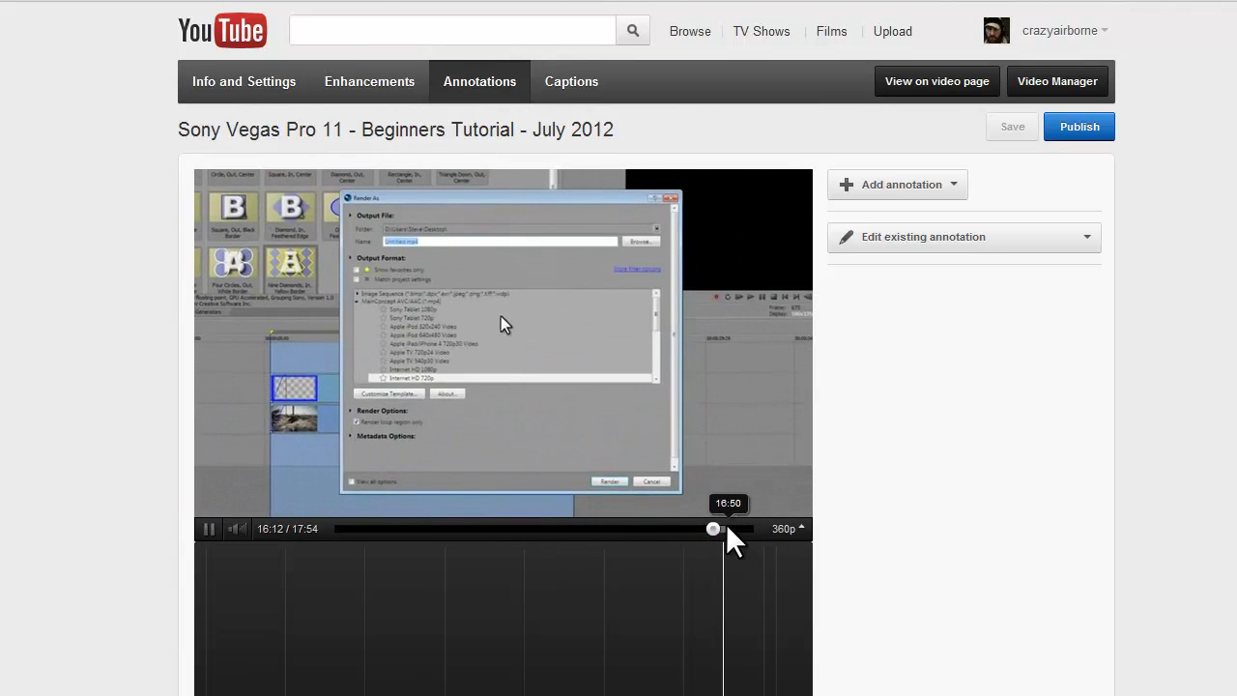
pyautogui.click(726, 529)
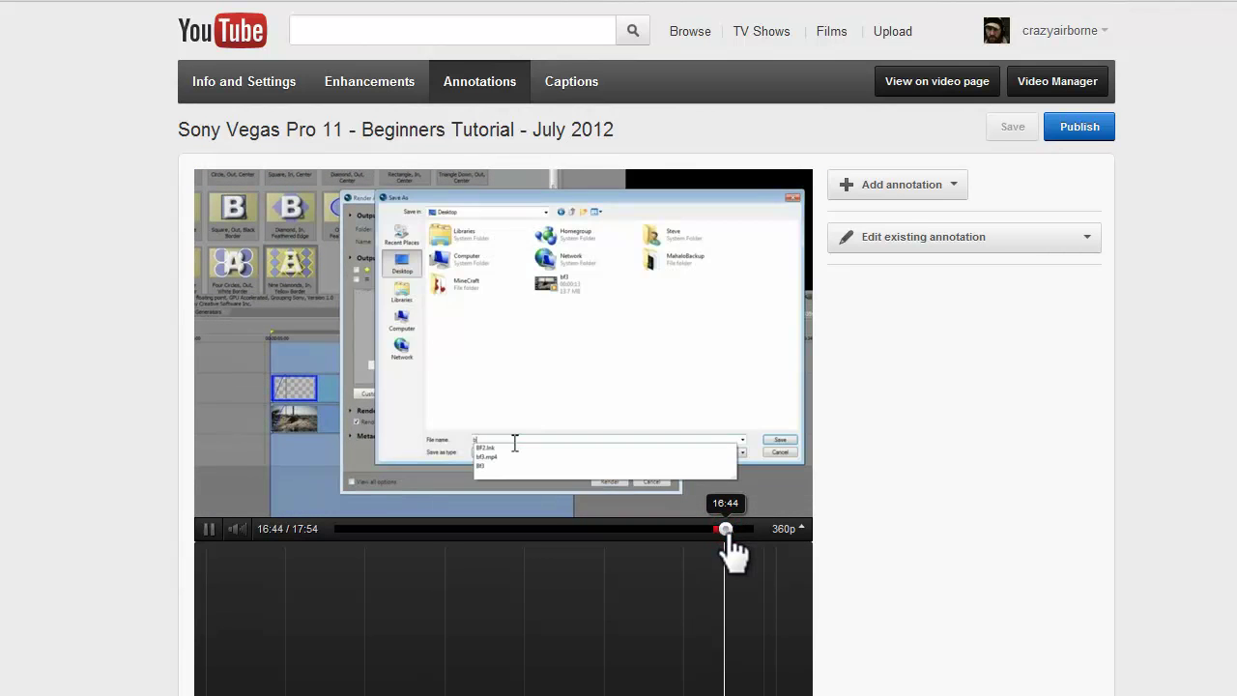
pyautogui.moveTo(725, 530); pyautogui.dragTo(744, 530)
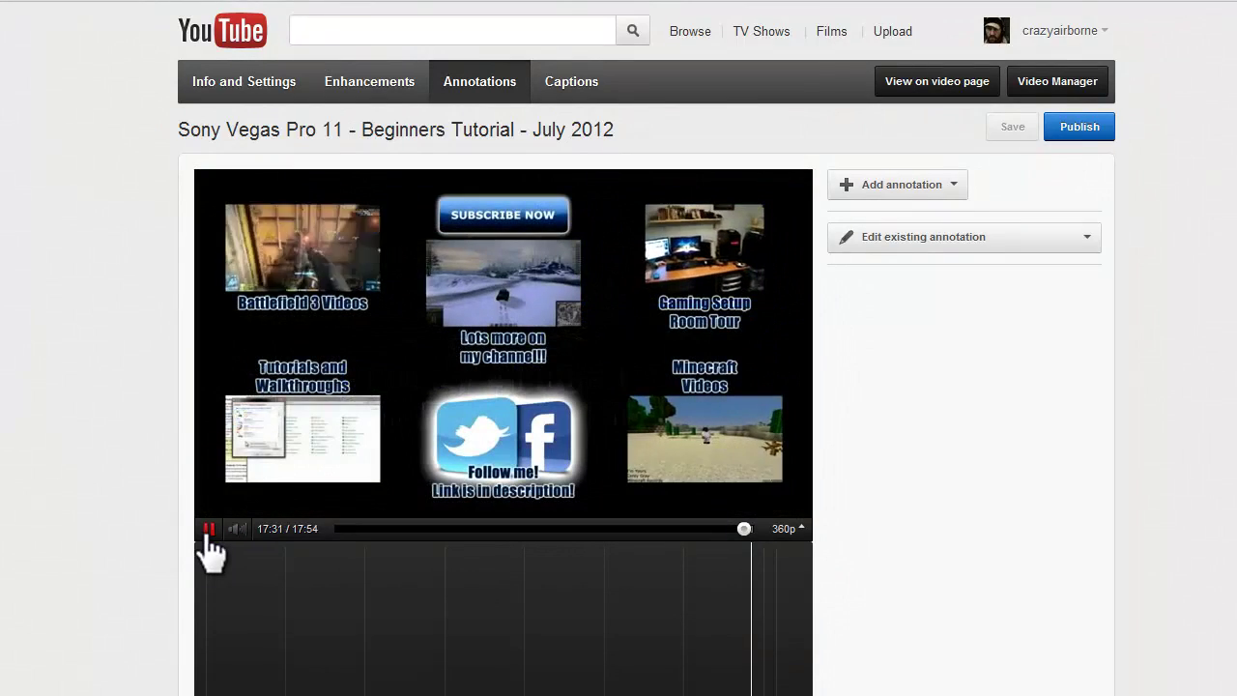
pyautogui.click(208, 532)
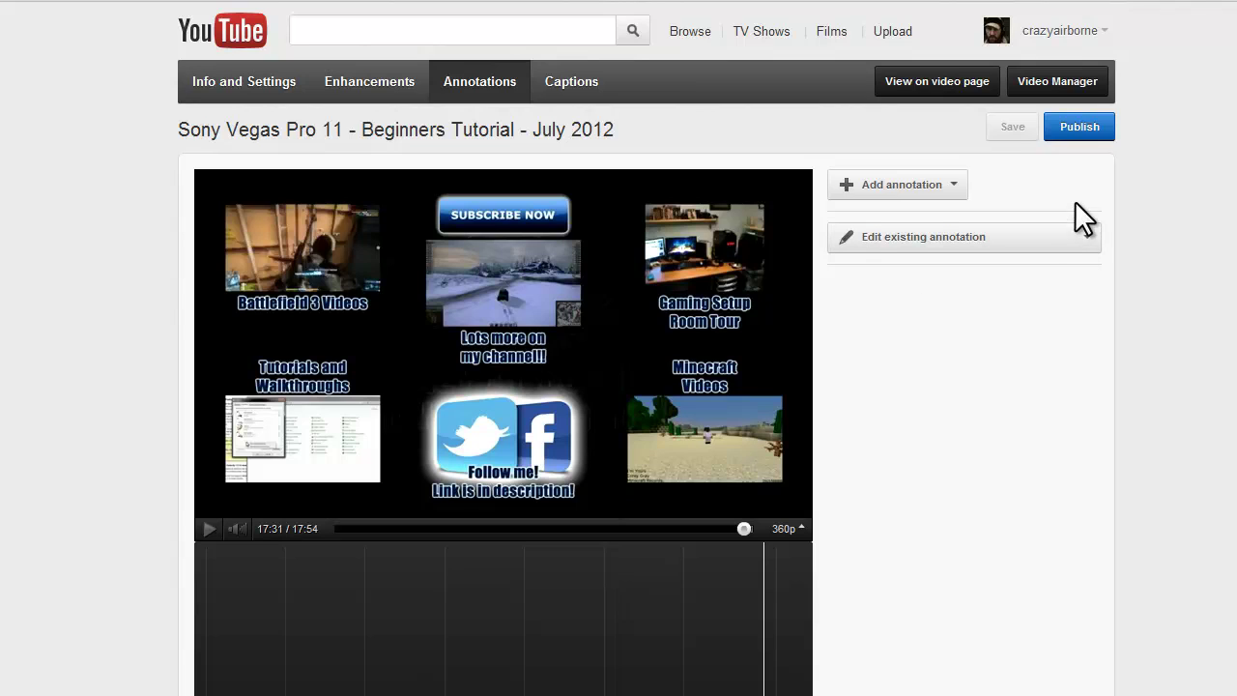
pyautogui.click(932, 185)
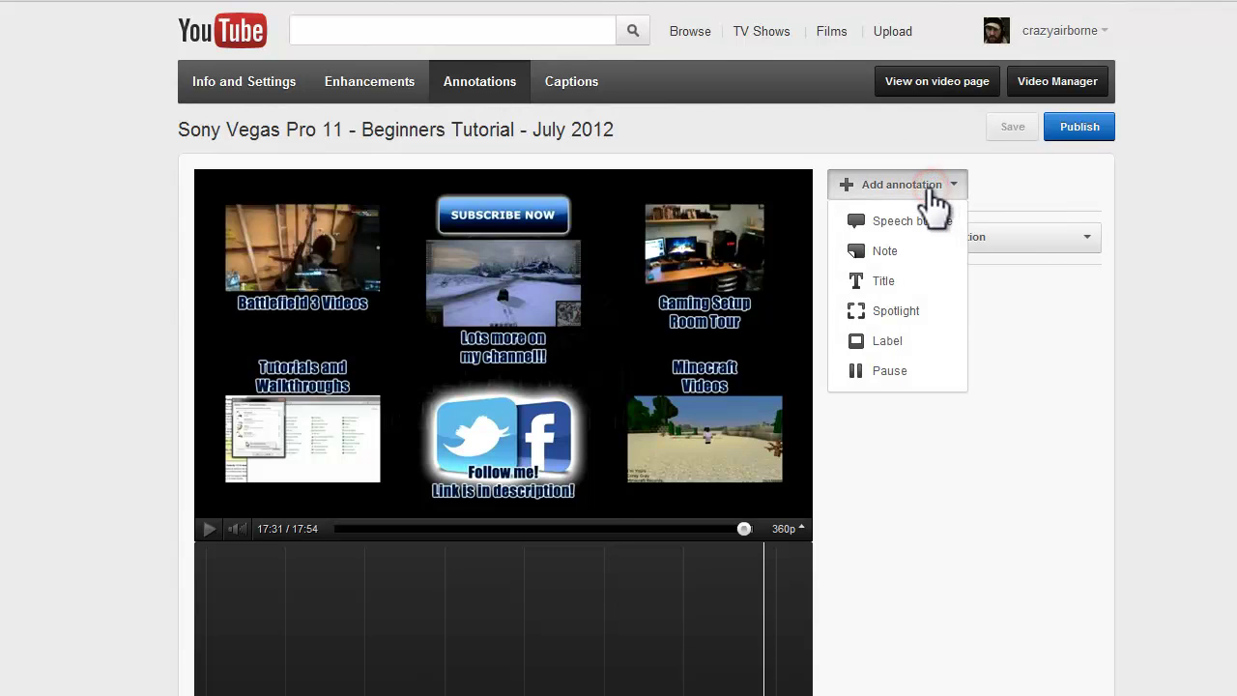
# Step: Add a Spotlight annotation framing the Battlefield 3 Videos thumbnail and label
pyautogui.click(876, 312)
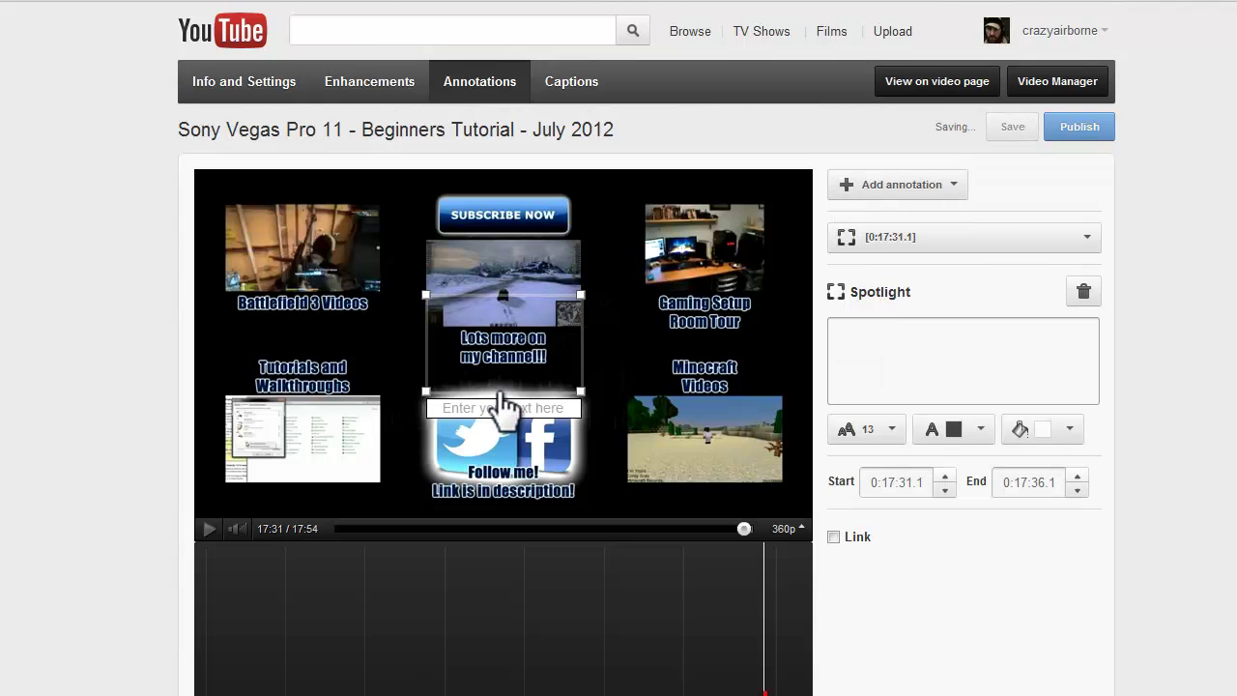
pyautogui.moveTo(493, 389); pyautogui.dragTo(300, 305)
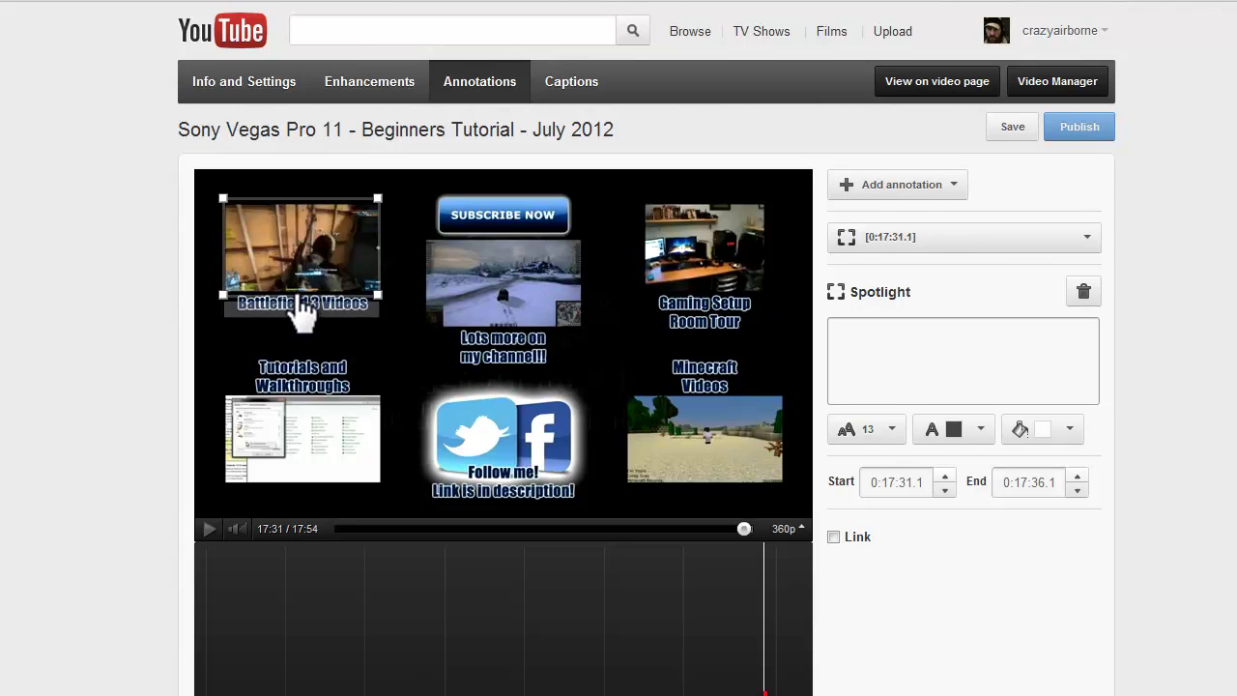
pyautogui.moveTo(379, 293)
pyautogui.mouseDown()
pyautogui.moveTo(387, 320)
pyautogui.moveTo(359, 321)
pyautogui.moveTo(356, 340)
pyautogui.mouseUp()
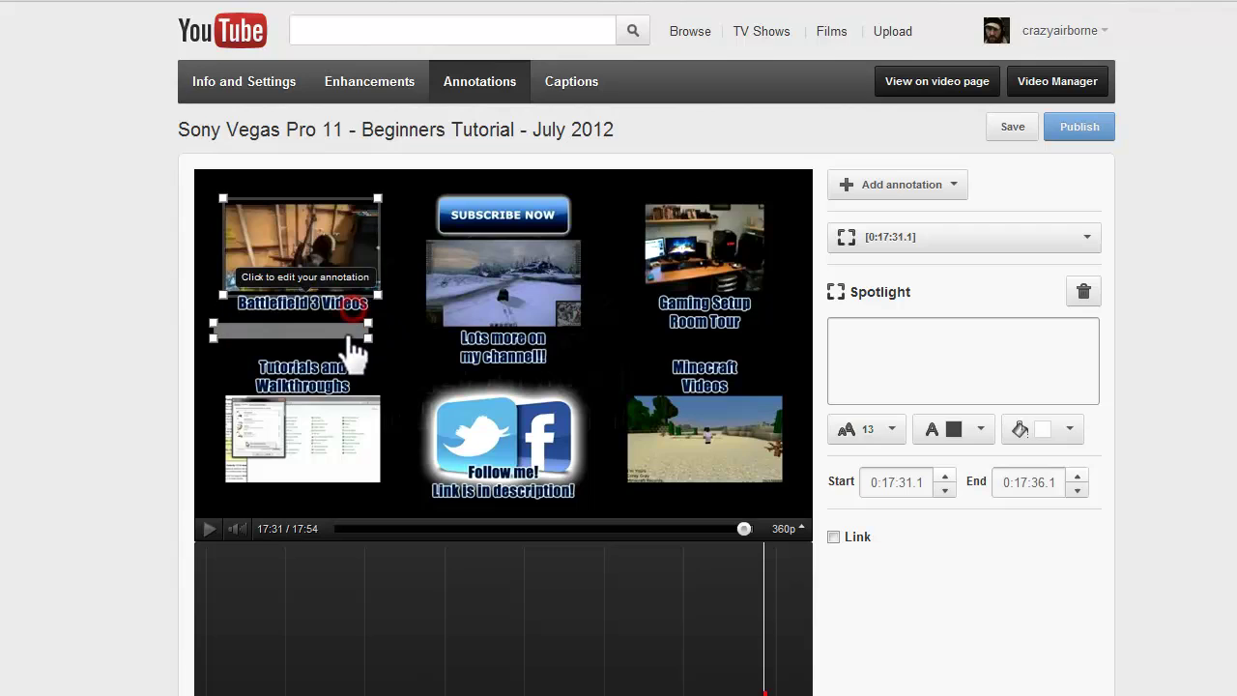
pyautogui.moveTo(383, 294); pyautogui.dragTo(387, 296)
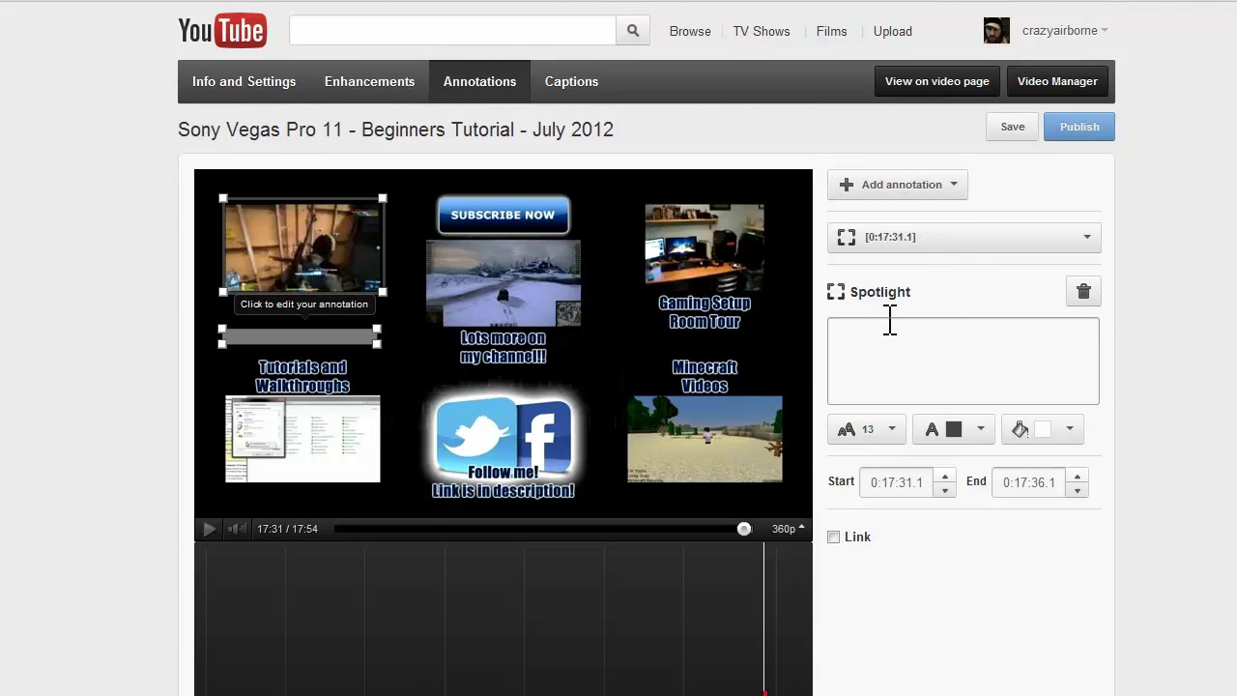
# Step: Make the Battlefield 3 spotlight transparent and link it to a Video
pyautogui.click(1070, 430)
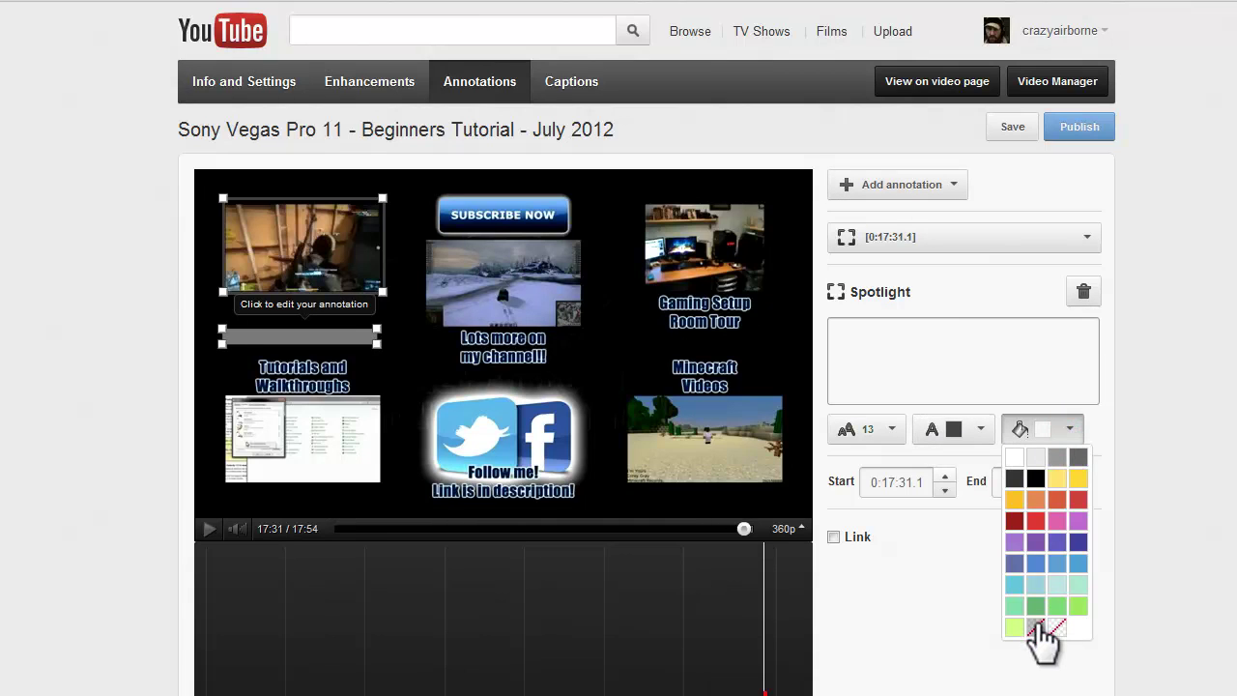
pyautogui.click(1035, 624)
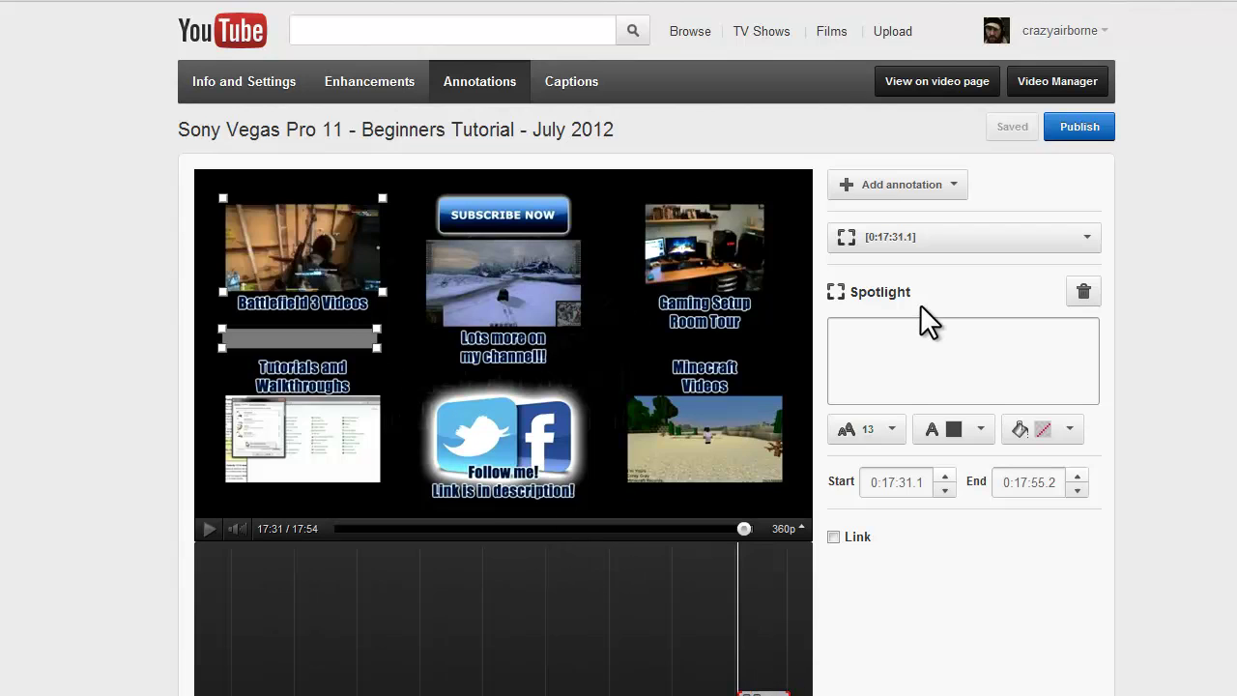
pyautogui.click(833, 537)
pyautogui.click(873, 576)
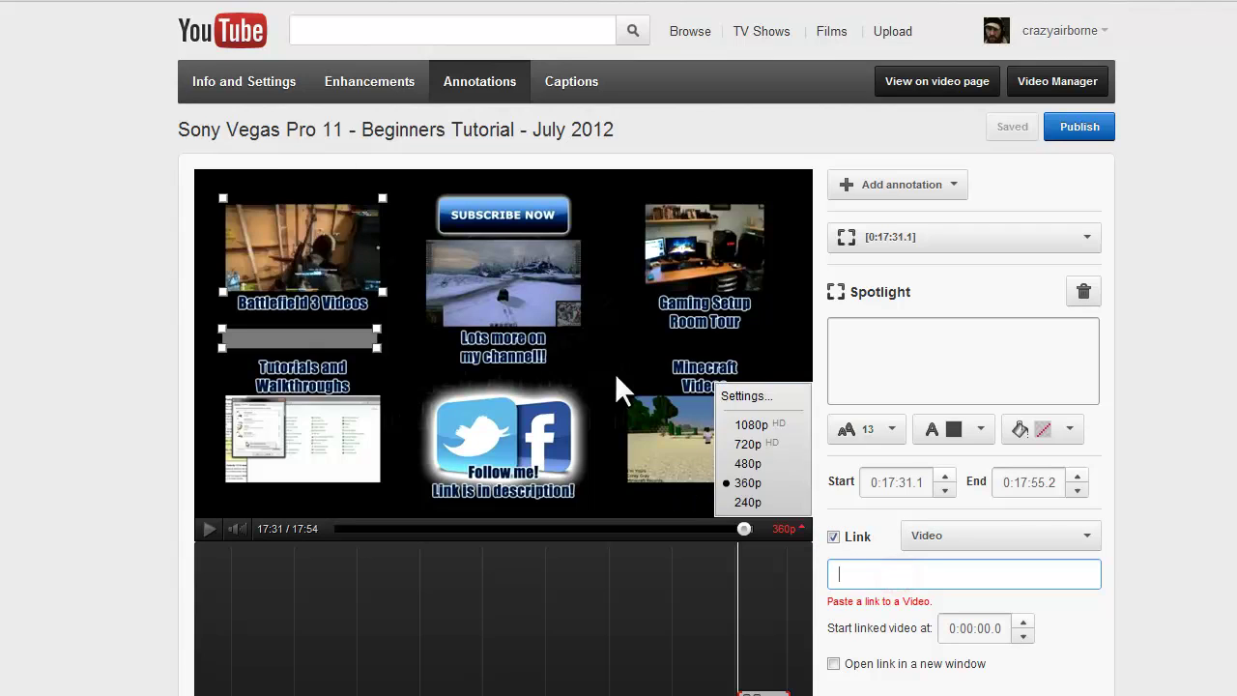
pyautogui.click(924, 183)
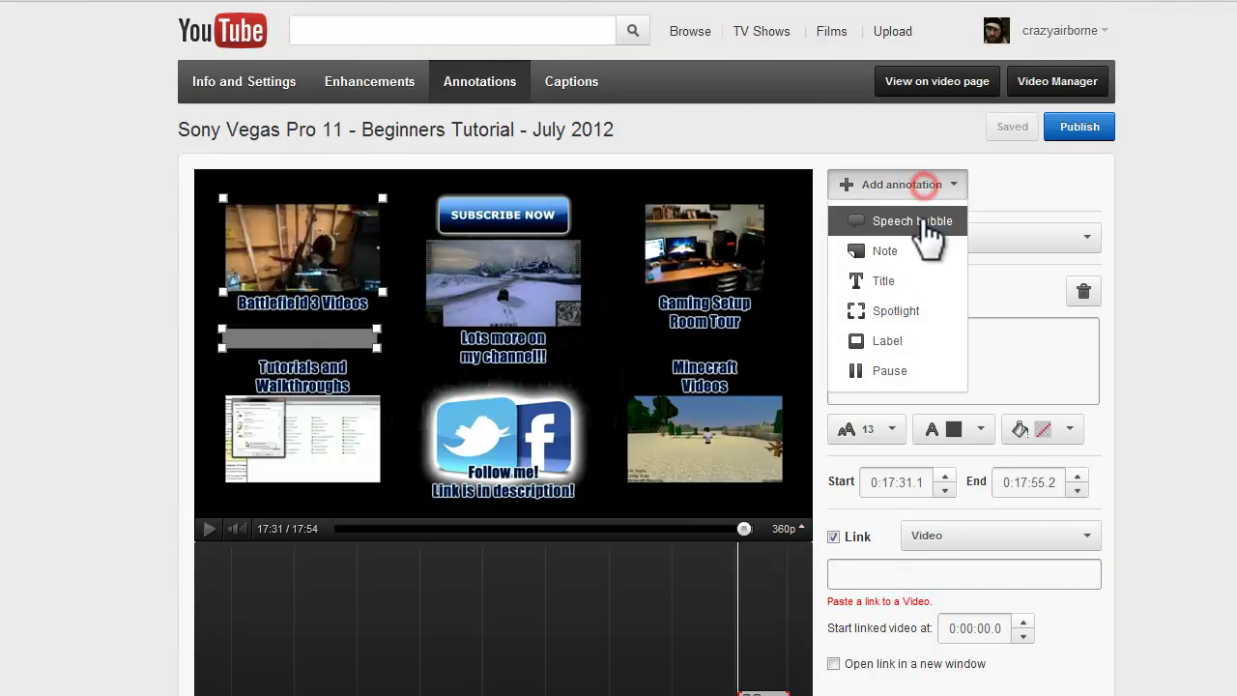
# Step: Place a second Spotlight on the Minecraft Videos tile, transparent, ending at 0:17:55.2
pyautogui.click(895, 311)
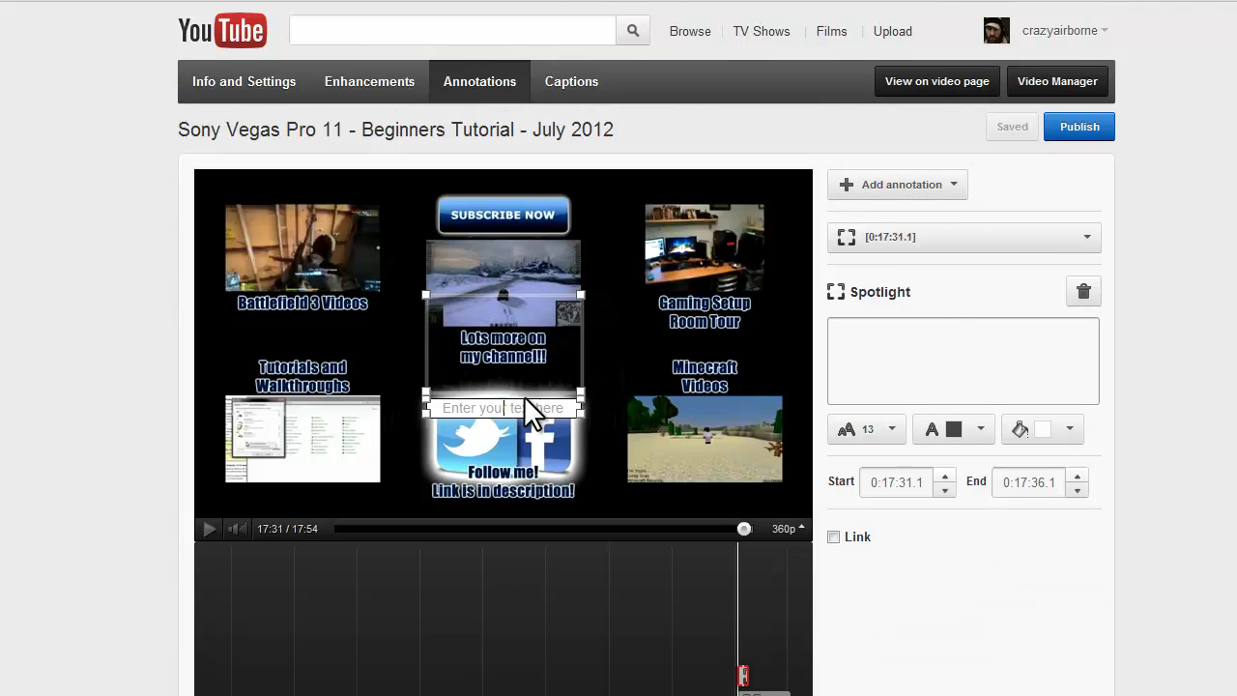
pyautogui.moveTo(524, 394)
pyautogui.mouseDown()
pyautogui.moveTo(732, 503)
pyautogui.moveTo(729, 458)
pyautogui.moveTo(731, 471)
pyautogui.moveTo(781, 474)
pyautogui.moveTo(793, 497)
pyautogui.mouseUp()
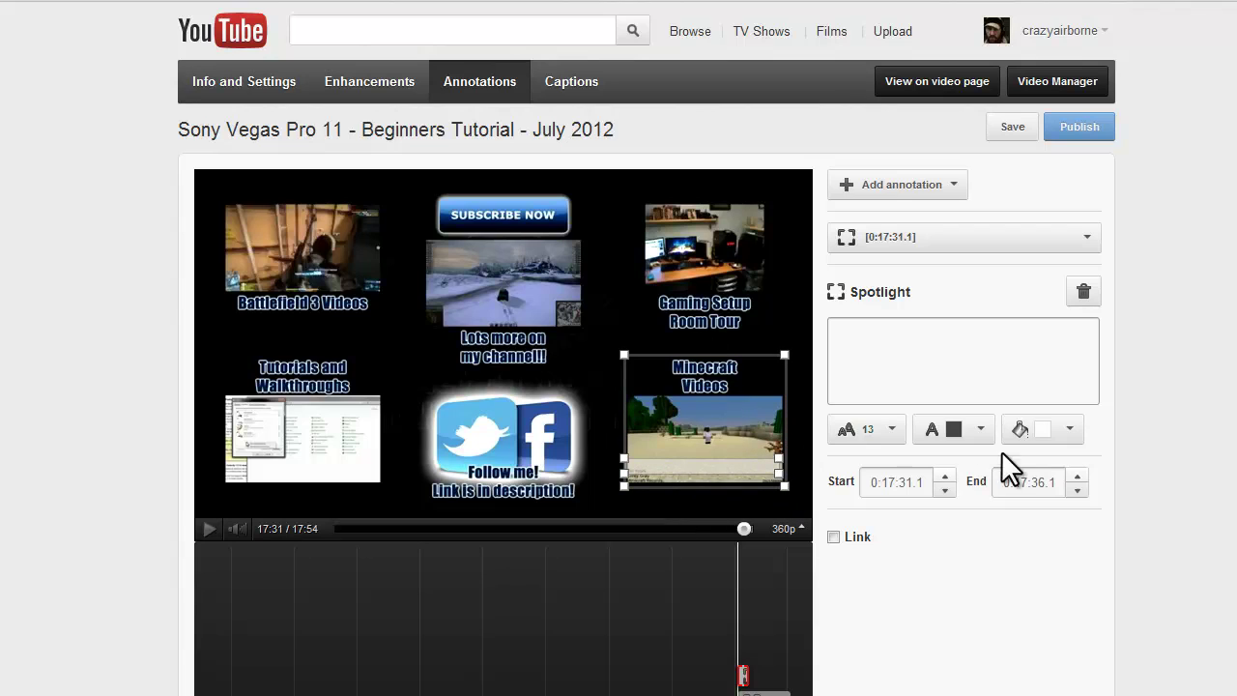
pyautogui.click(1062, 433)
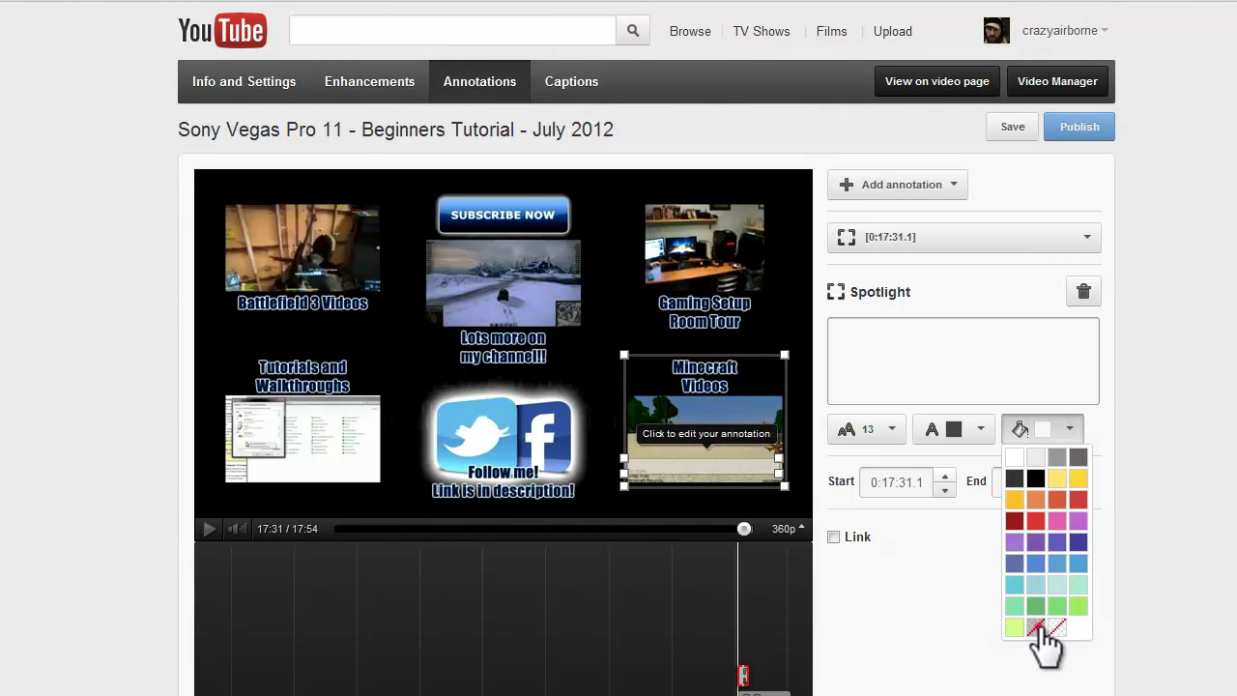
pyautogui.click(1037, 627)
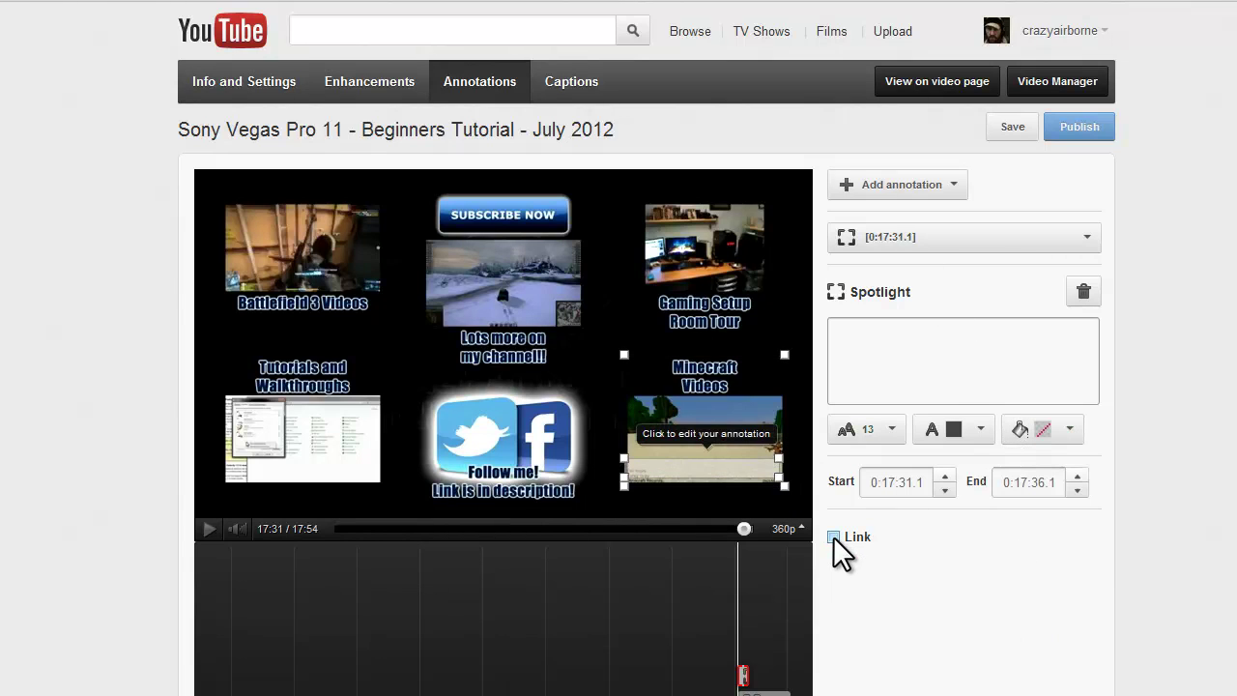
pyautogui.moveTo(748, 676); pyautogui.dragTo(849, 670)
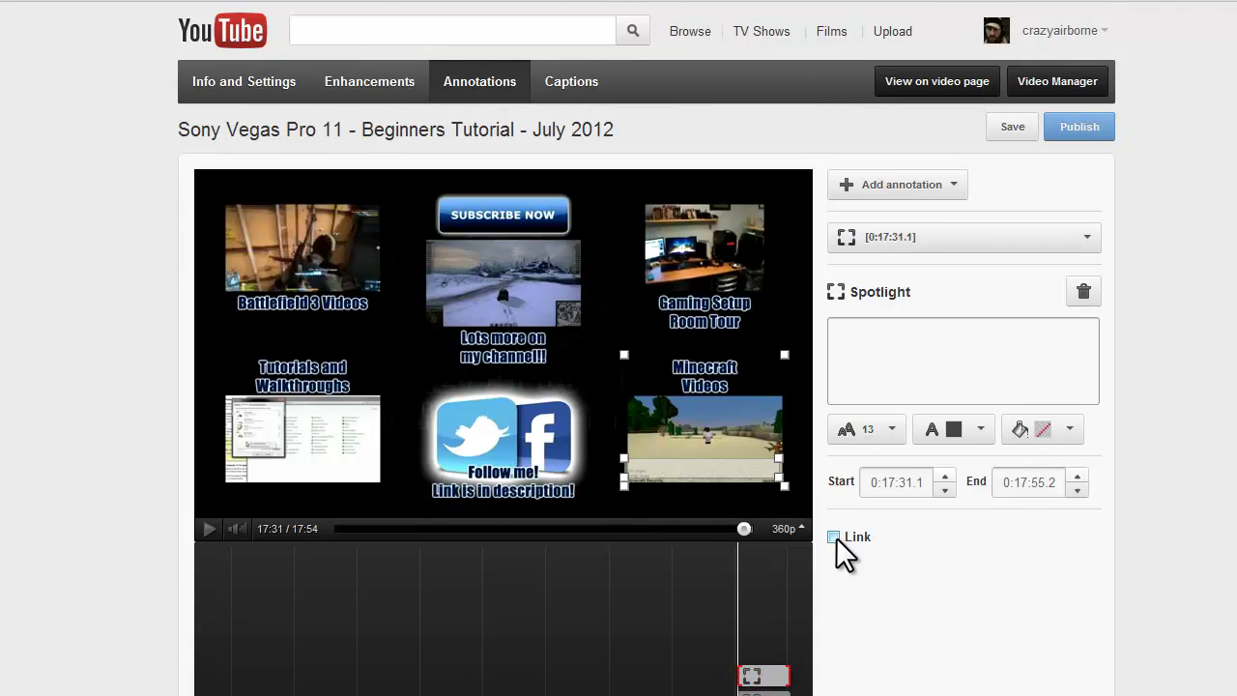
pyautogui.click(788, 529)
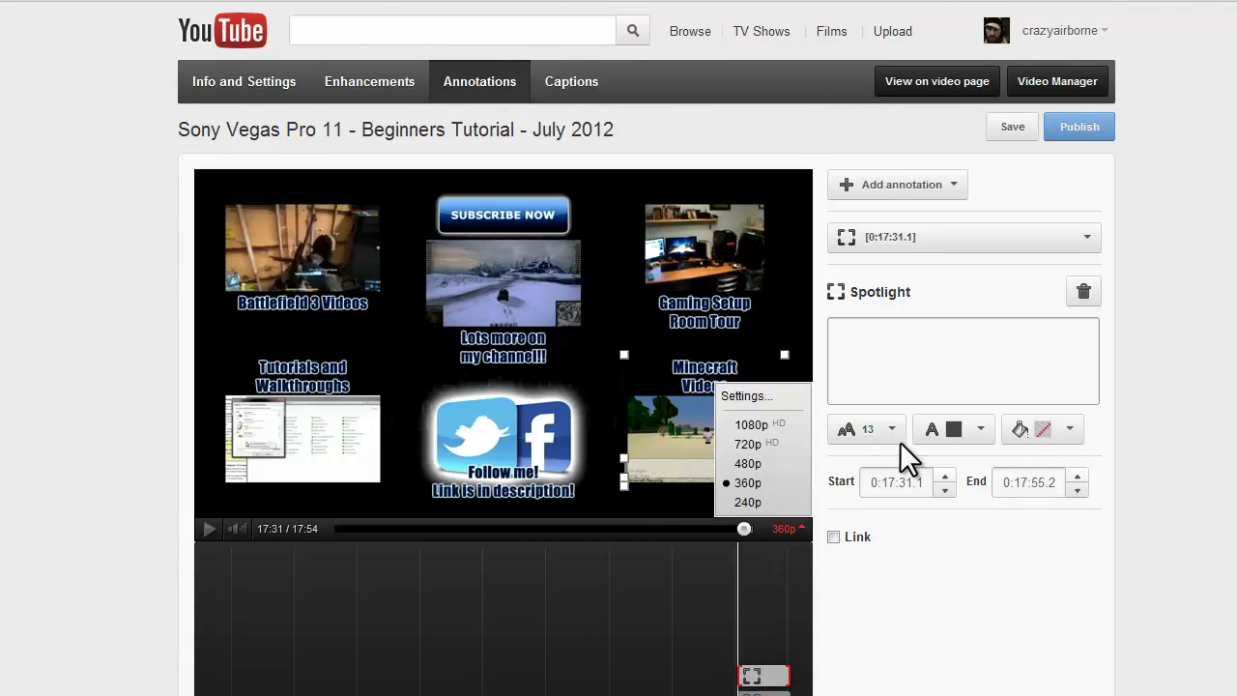
# Step: Add a third Spotlight sized tightly around the SUBSCRIBE NOW banner
pyautogui.click(899, 187)
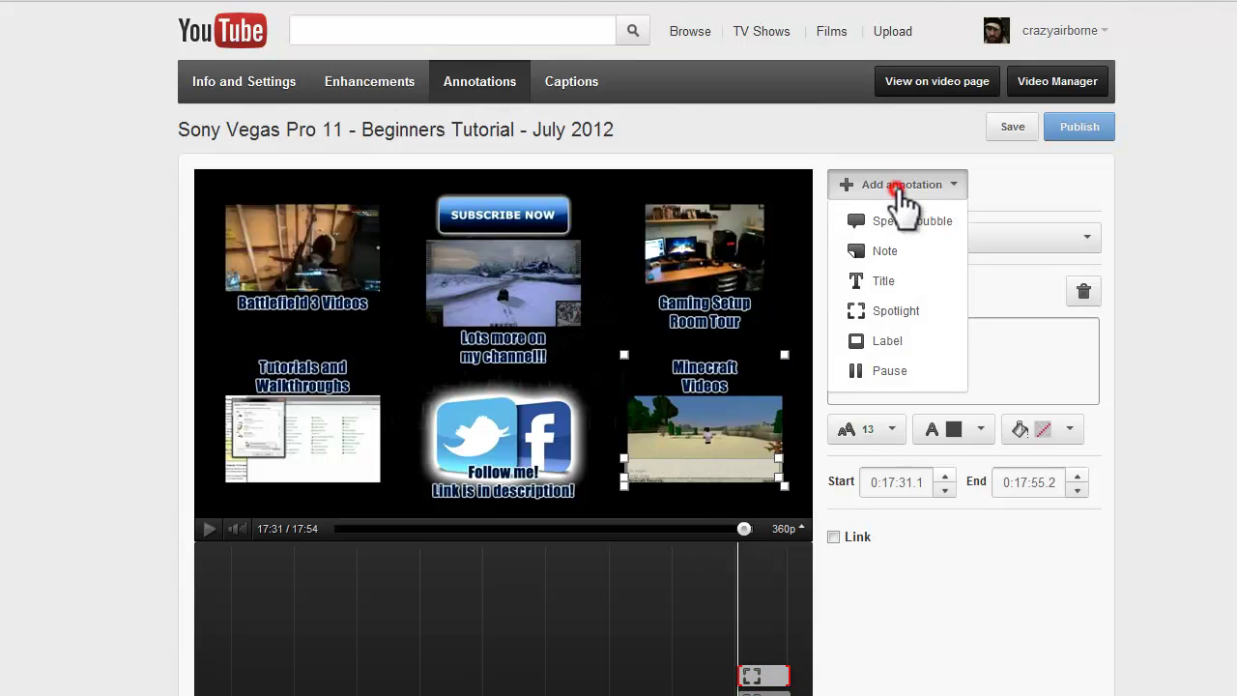
pyautogui.click(889, 310)
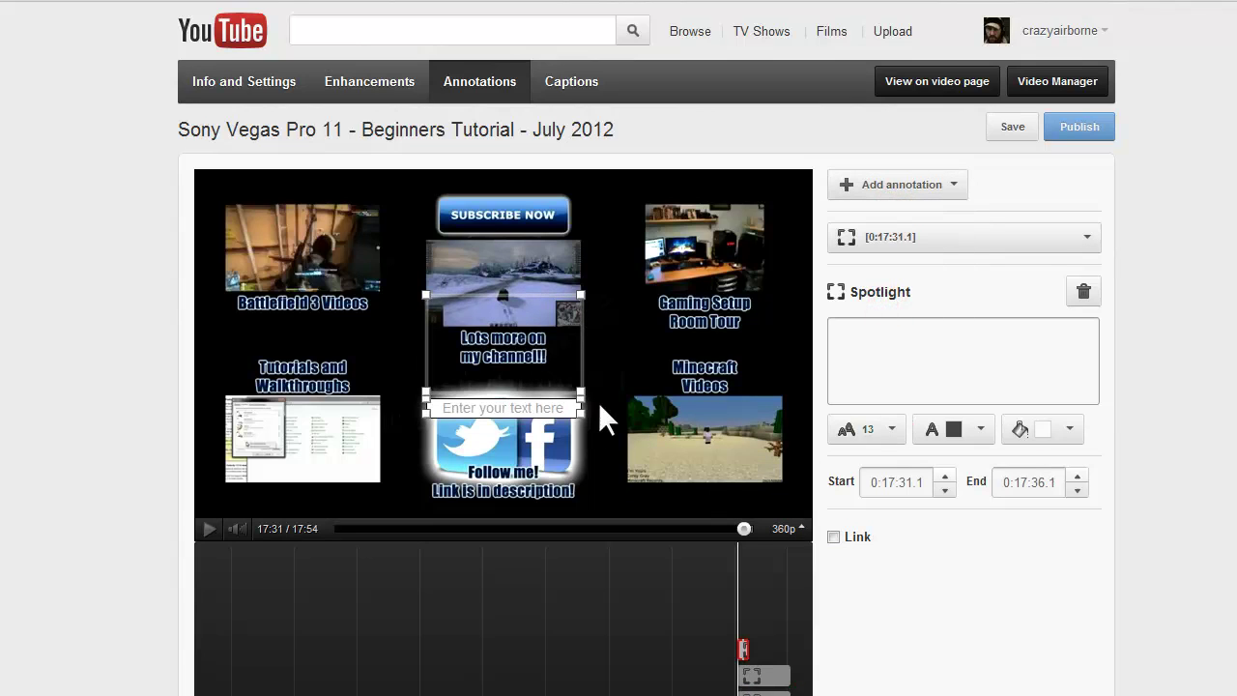
pyautogui.moveTo(582, 395); pyautogui.dragTo(563, 247)
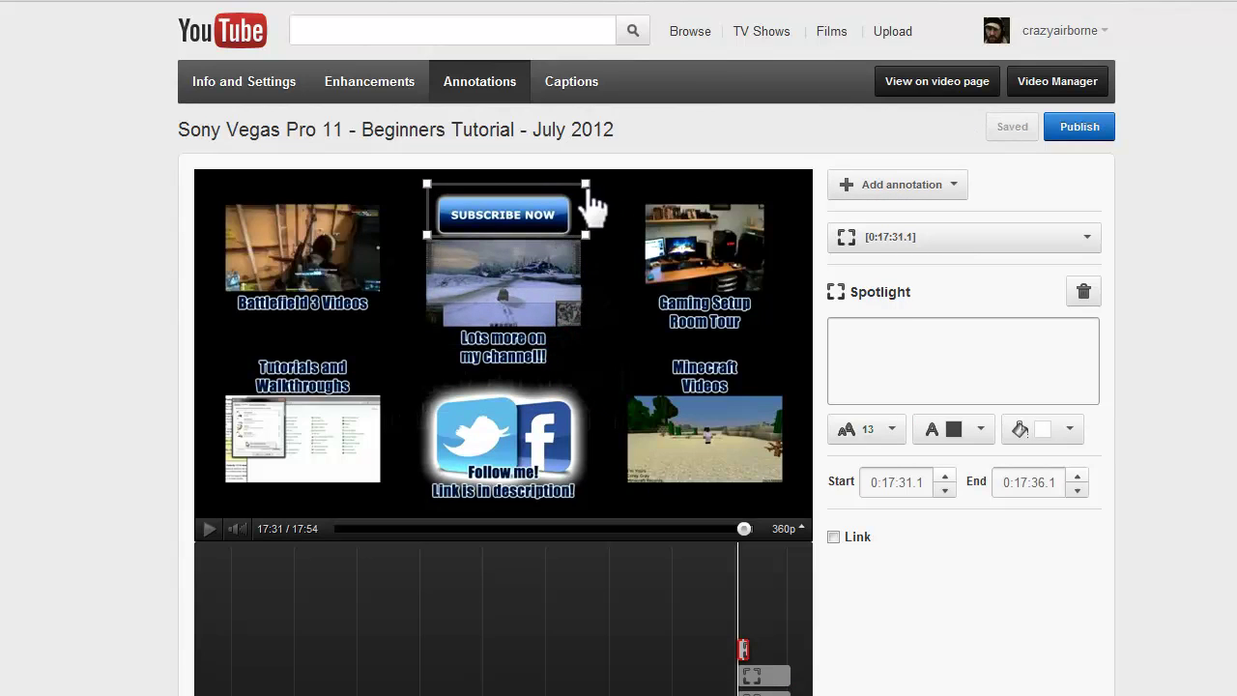
pyautogui.moveTo(584, 185); pyautogui.dragTo(579, 195)
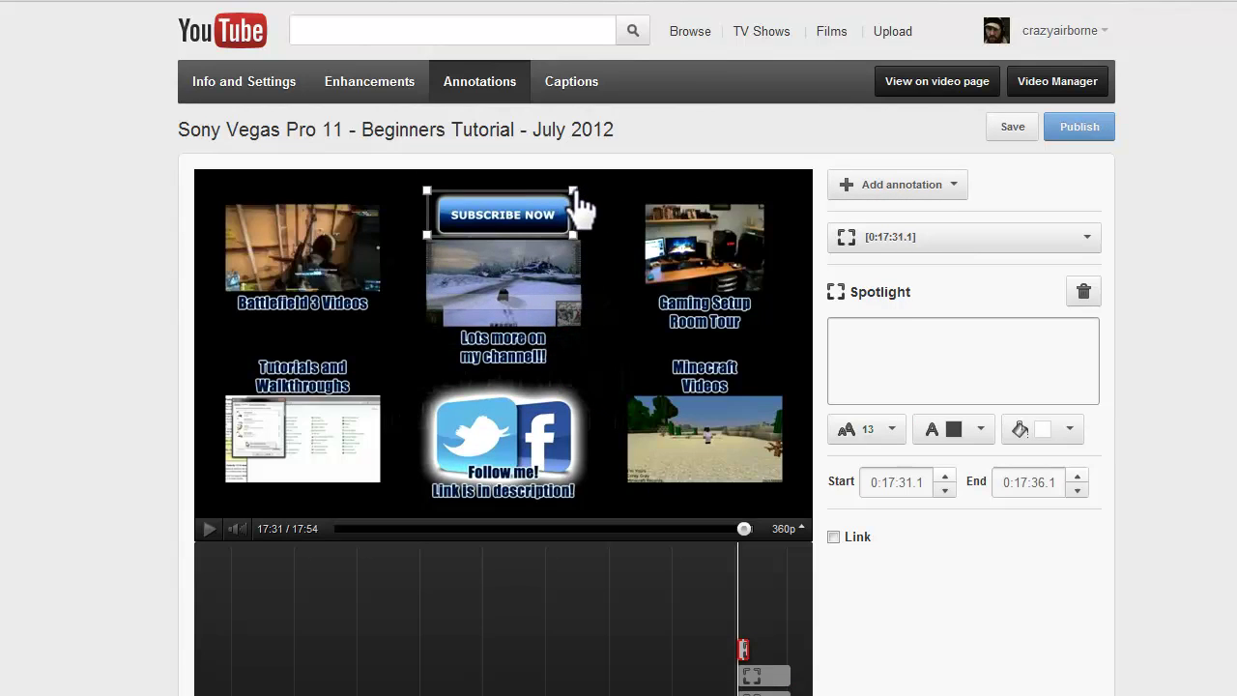
# Step: Link the spotlight to Subscribe and enter the channel's username
pyautogui.click(833, 537)
pyautogui.click(967, 539)
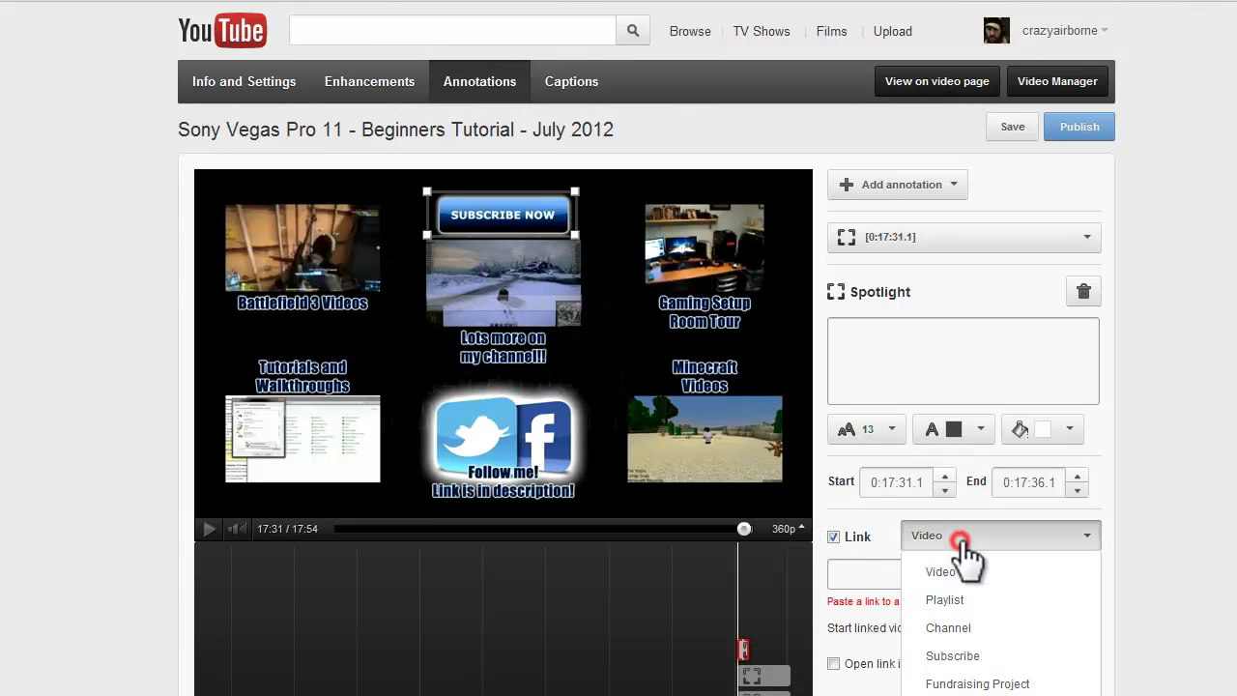
pyautogui.click(969, 657)
pyautogui.click(907, 575)
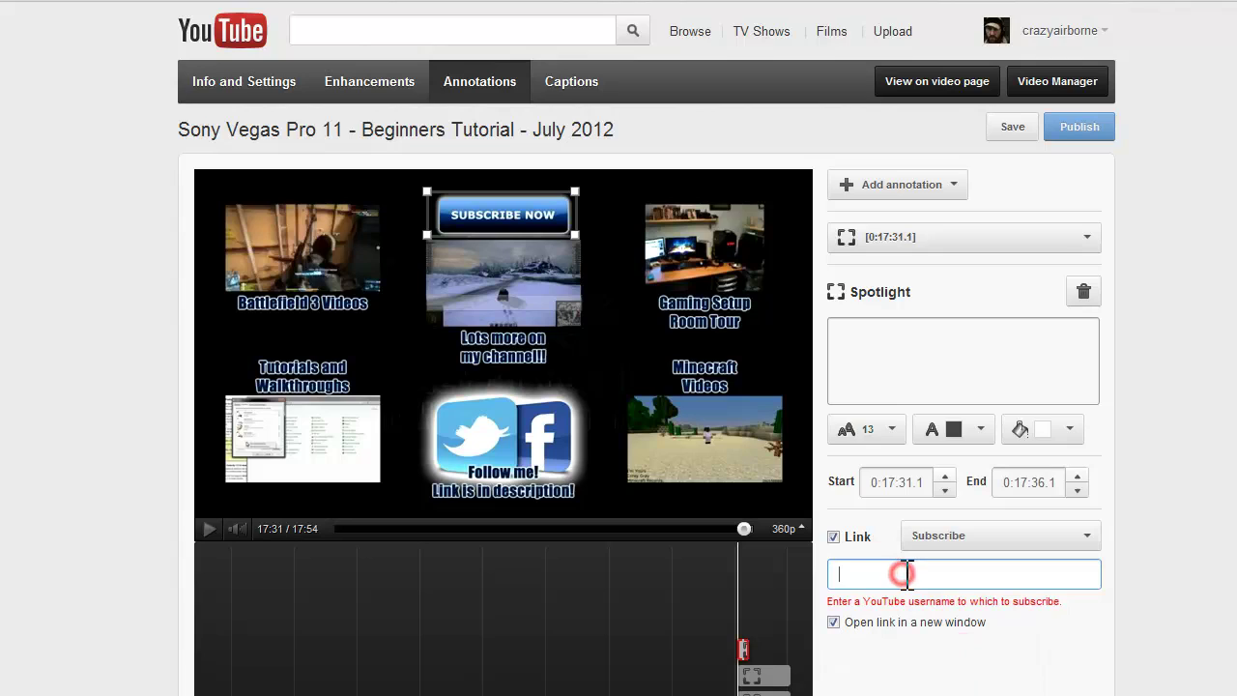
pyautogui.write('crazyairborne')
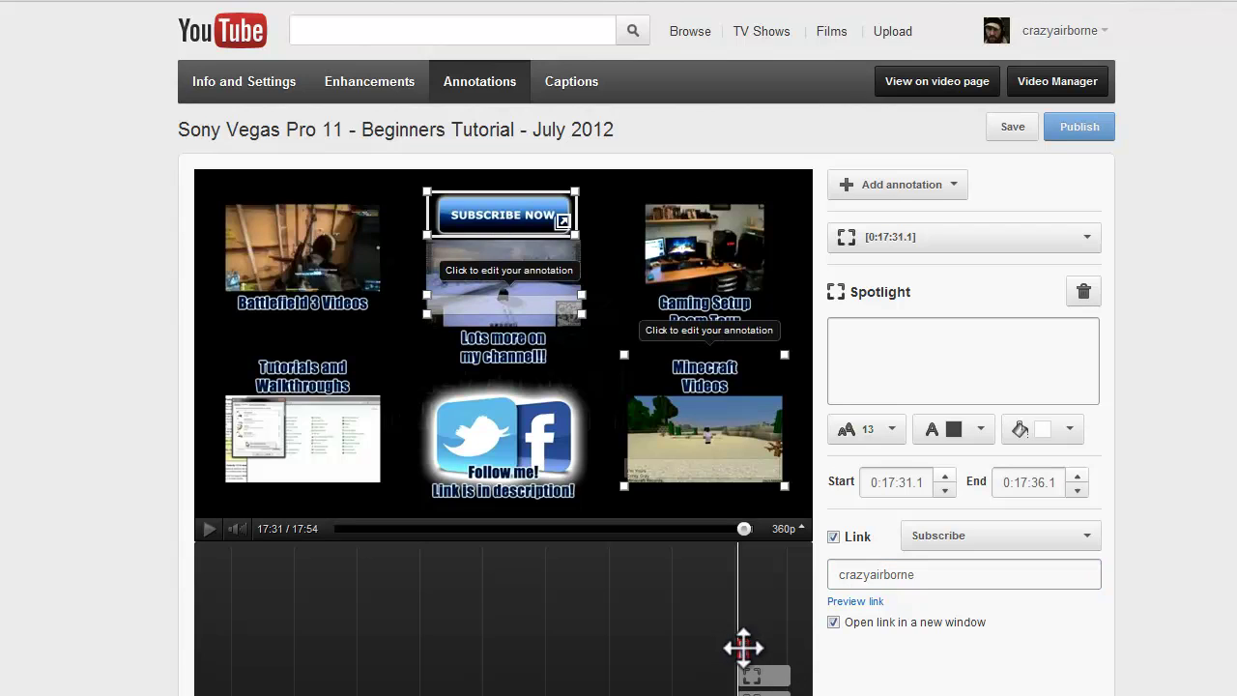
# Step: Extend the subscribe spotlight to 0:17:55.2 and move its text box above SUBSCRIBE NOW
pyautogui.click(744, 649)
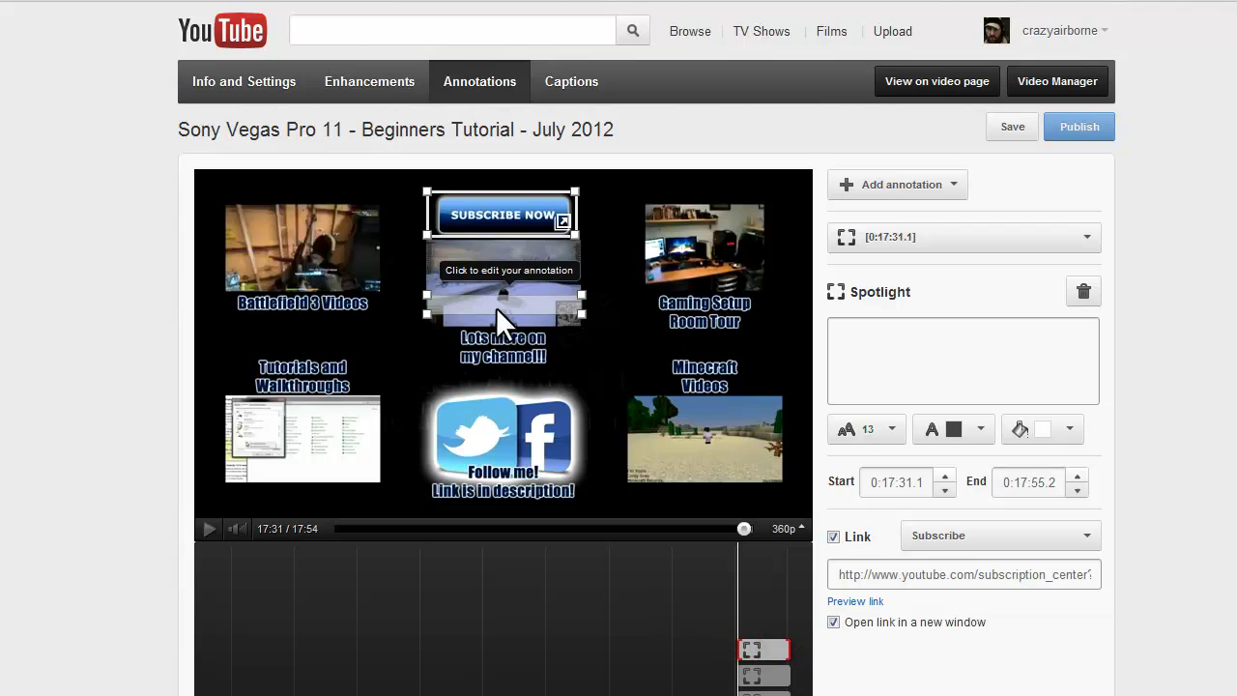
pyautogui.moveTo(500, 303)
pyautogui.mouseDown()
pyautogui.moveTo(486, 188)
pyautogui.moveTo(527, 184)
pyautogui.mouseUp()
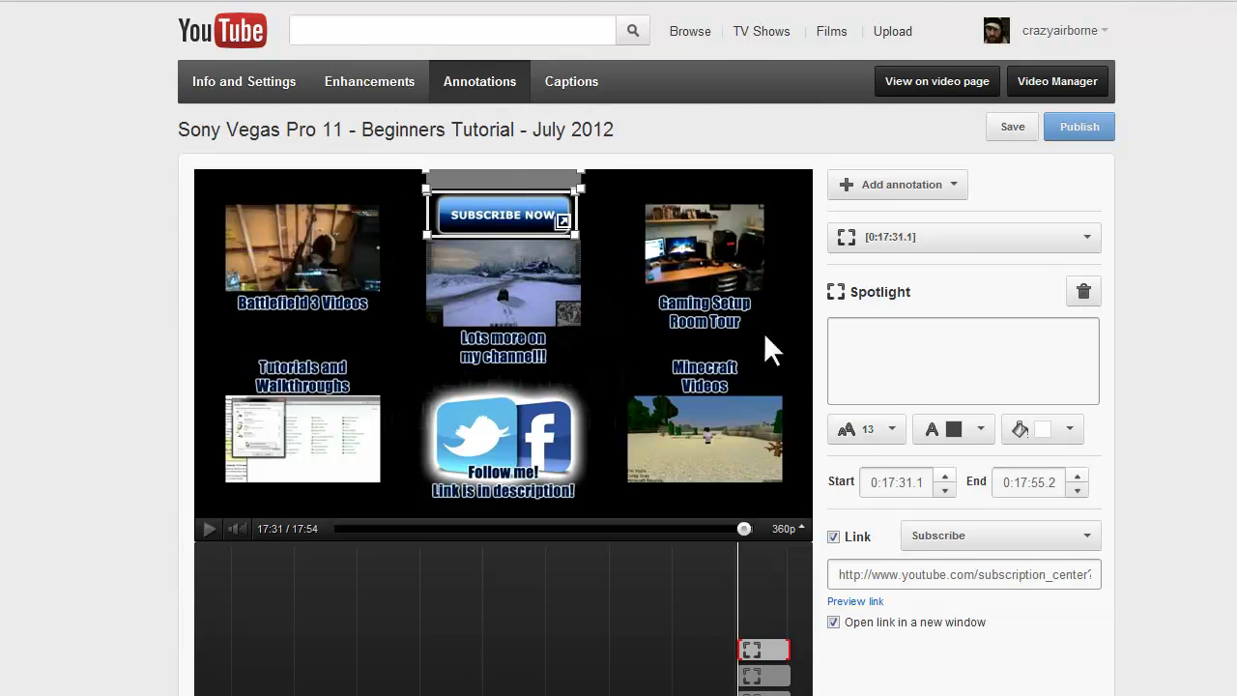
pyautogui.click(1073, 431)
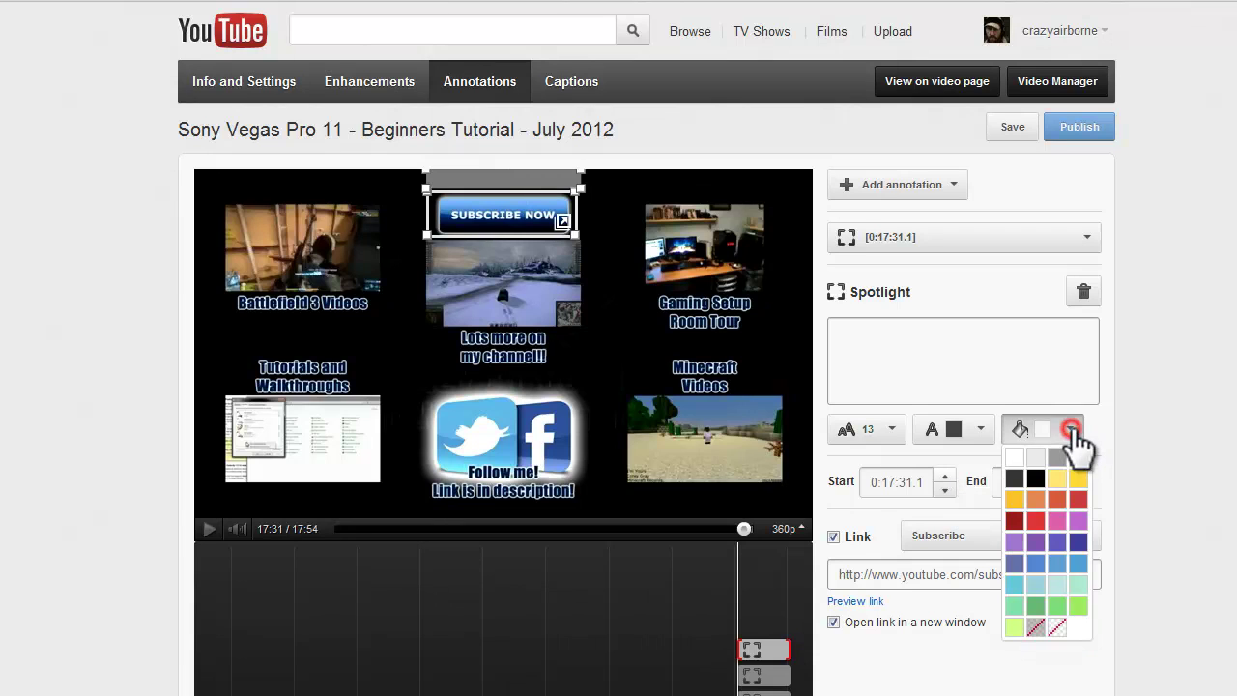
# Step: Set the SUBSCRIBE NOW spotlight's fill to transparent
pyautogui.click(1036, 626)
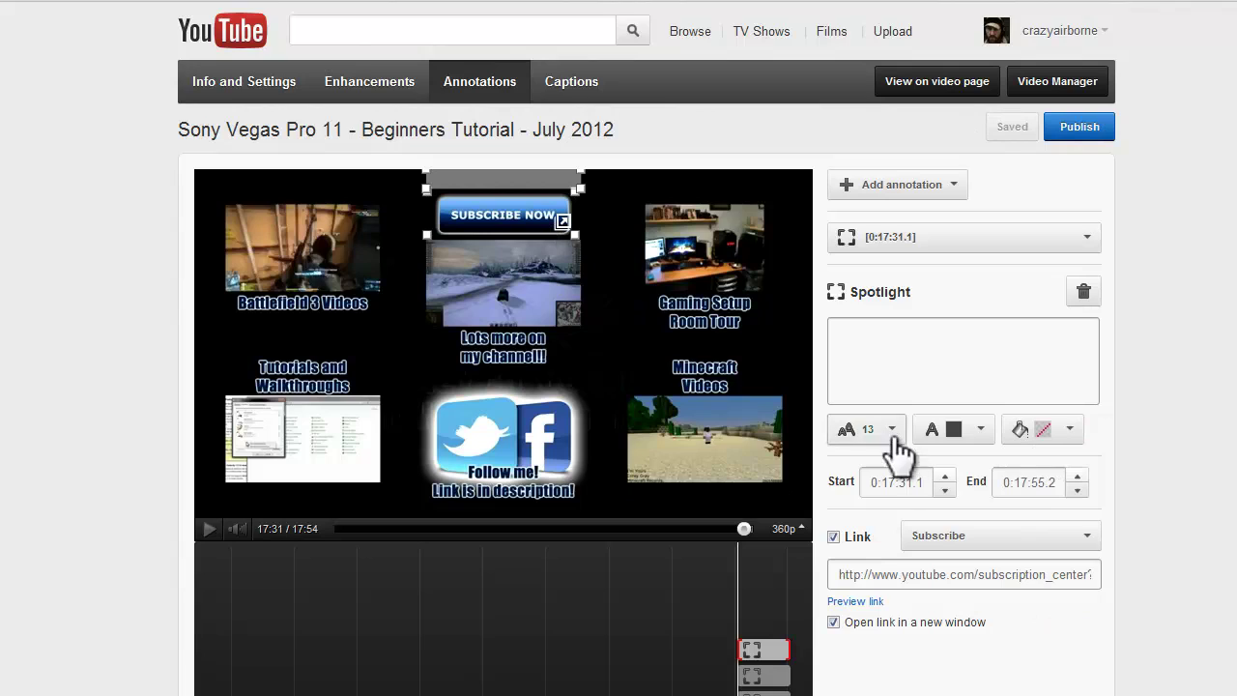